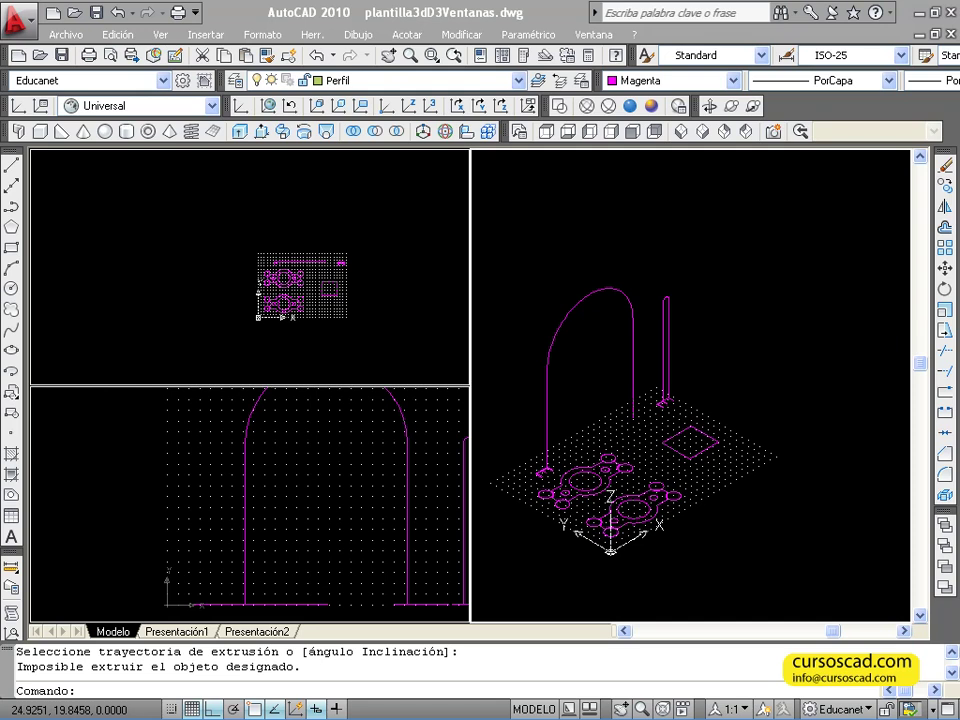
- Pan and zoom the right 3D viewport onto the two flat flanged-plate profiles
middle_click_drag(638, 478, 656, 425)
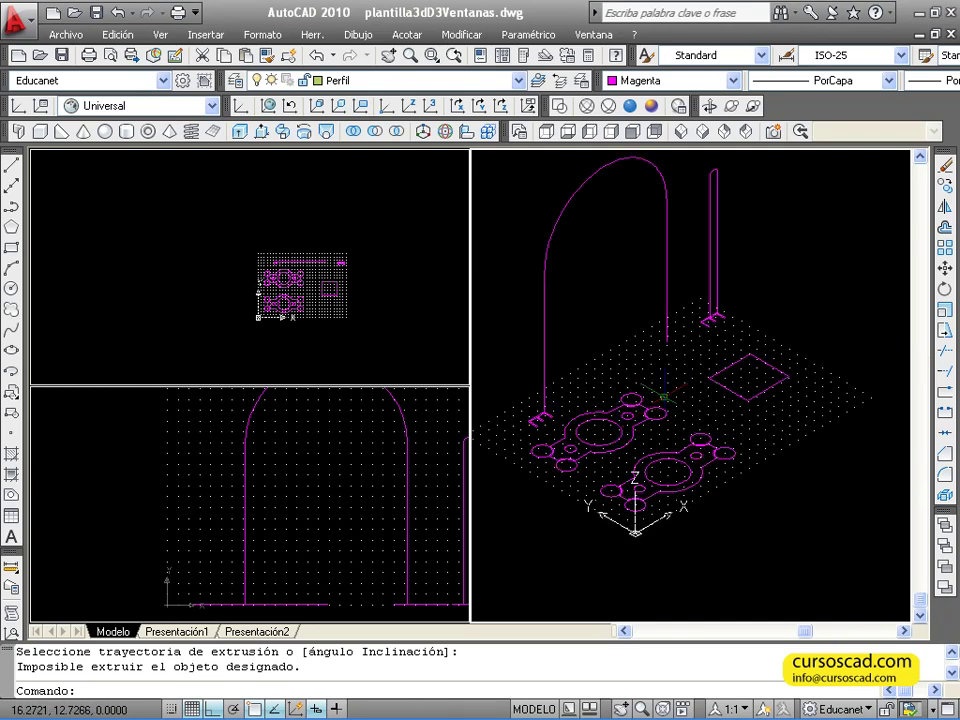
scroll(538, 525, "up", 2)
scroll(705, 400, "up", 2)
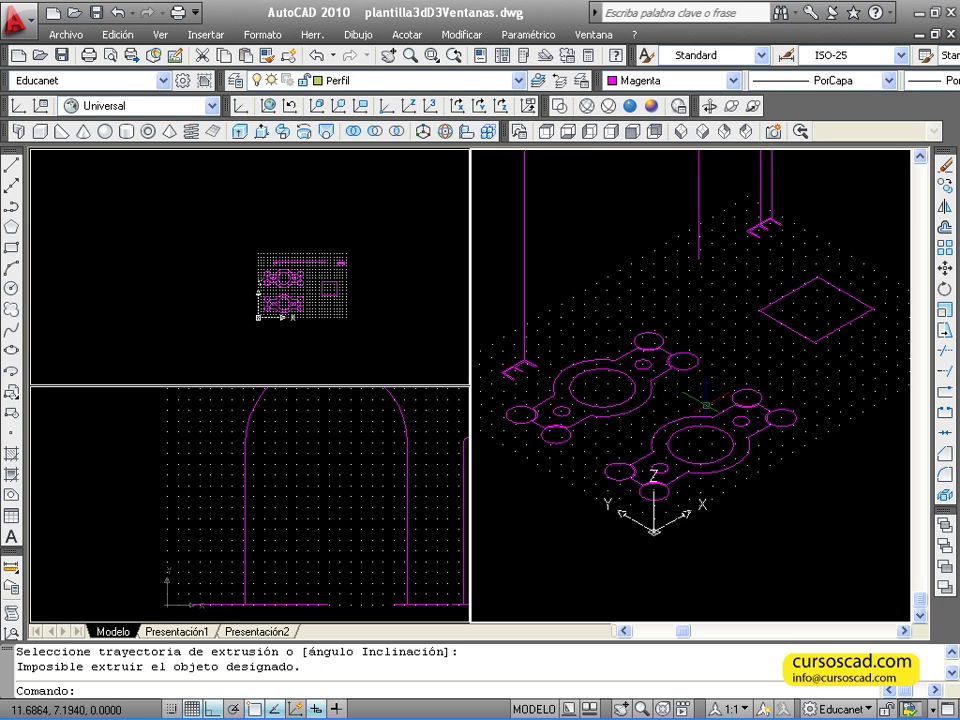
scroll(706, 412, "up", 2)
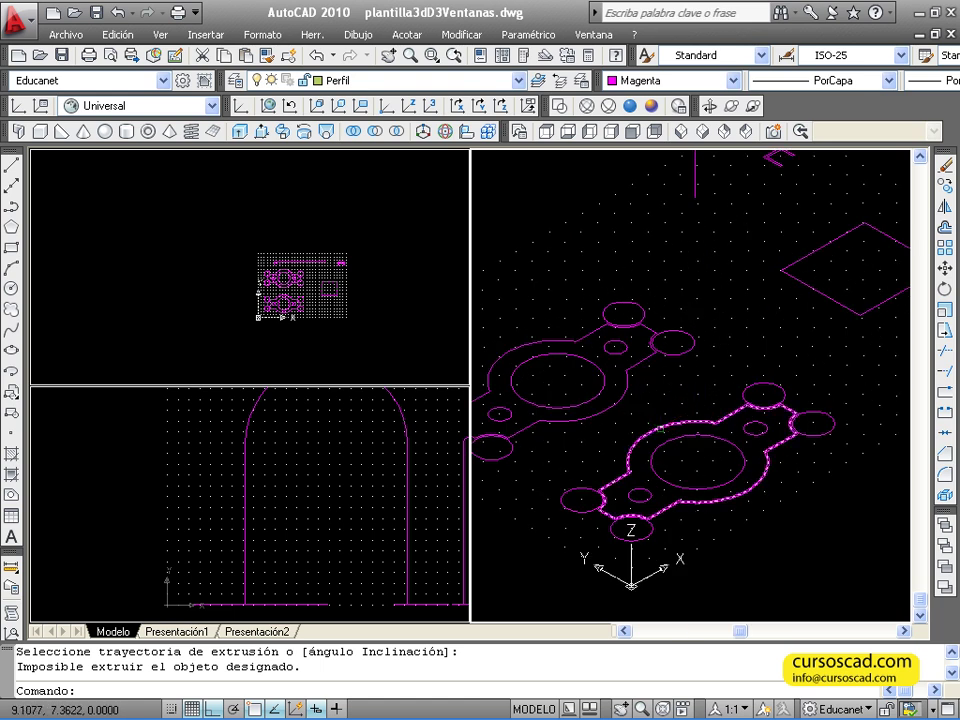
- Extrude the lower plate outline and its four small corner circles to a height of 2
left_click(241, 137)
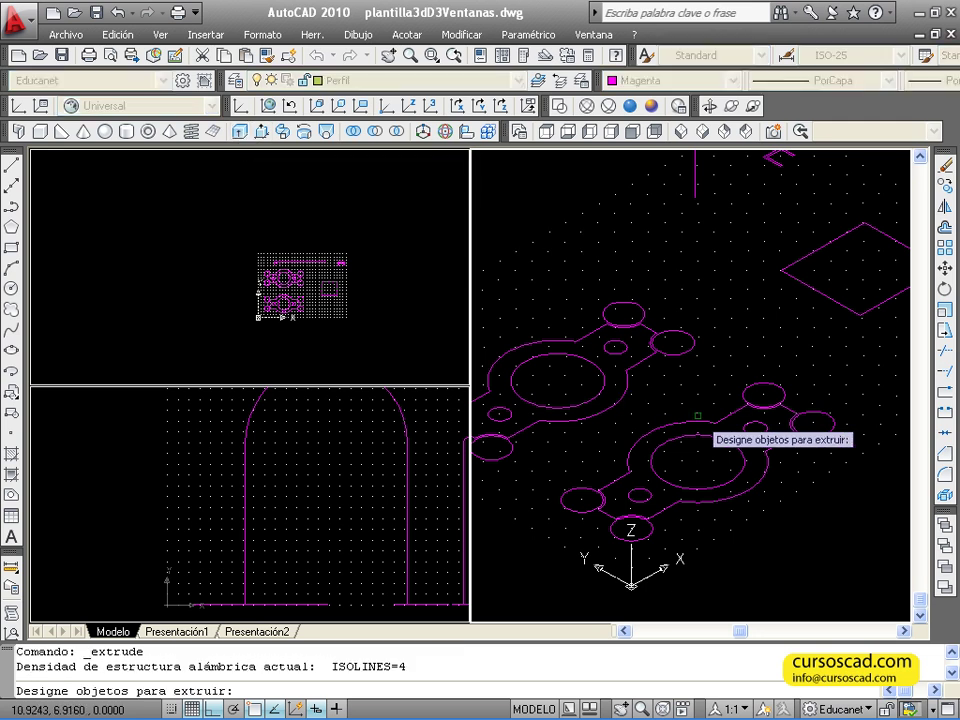
left_click(670, 438)
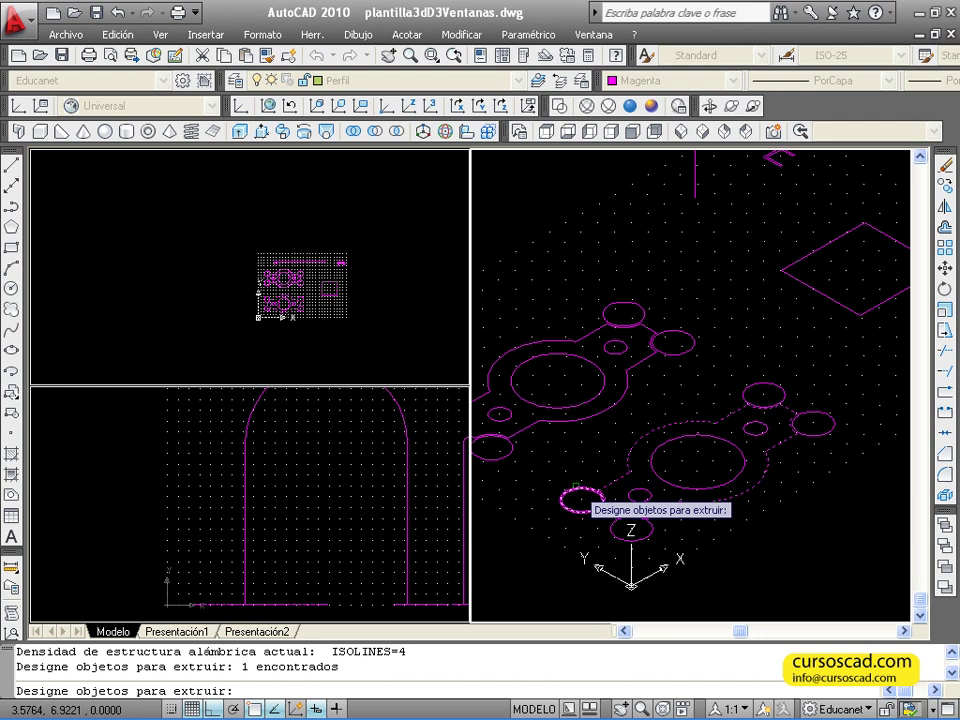
left_click(562, 495)
left_click(631, 529)
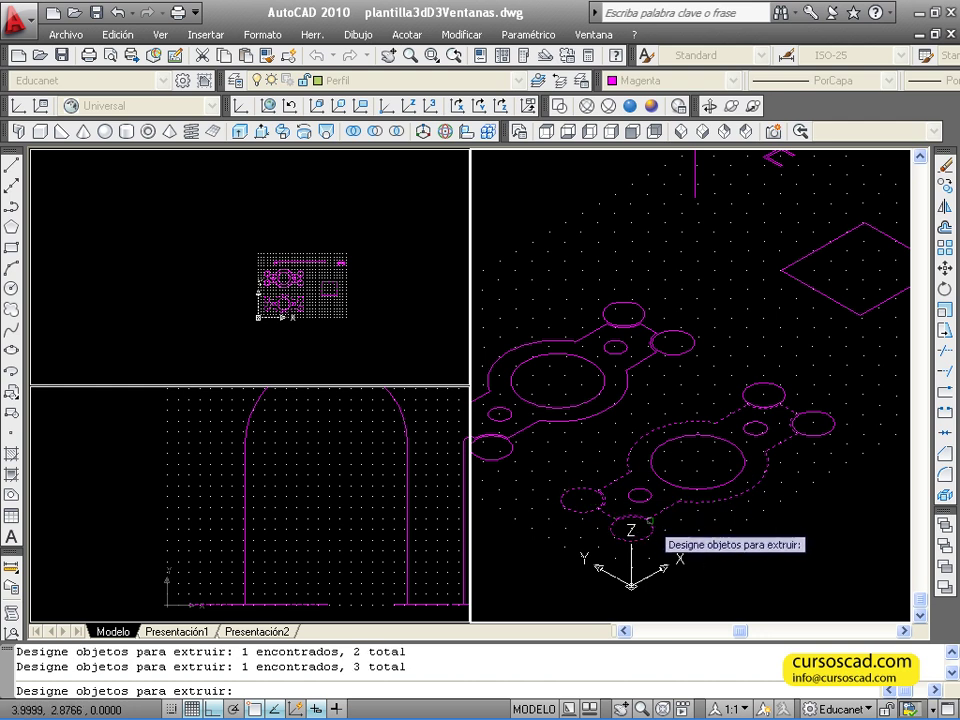
left_click(797, 438)
left_click(784, 393)
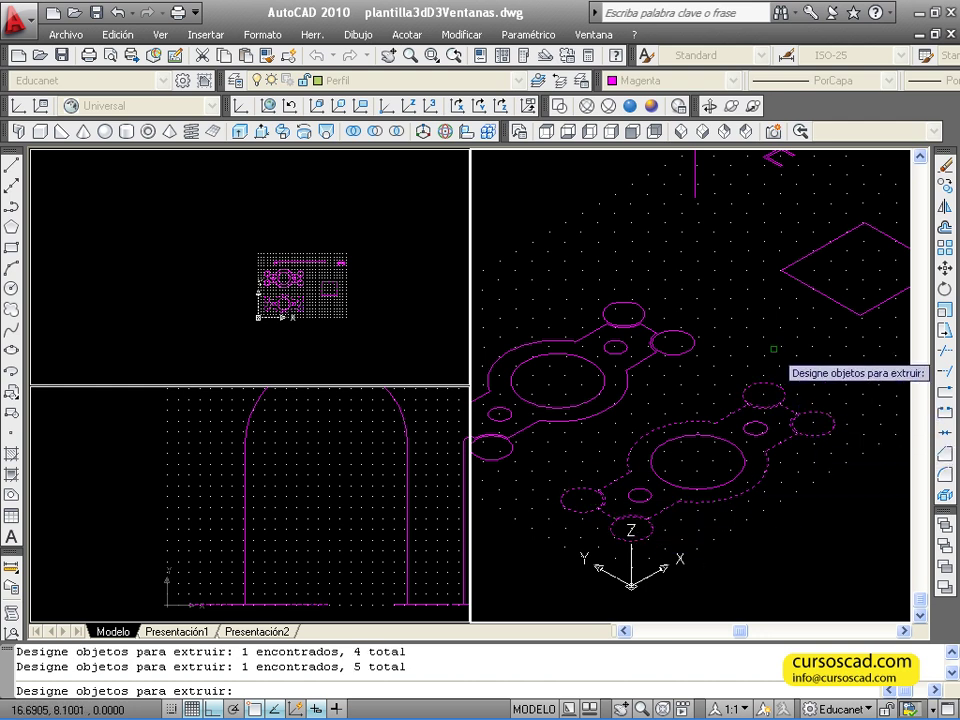
key("Return")
type("2")
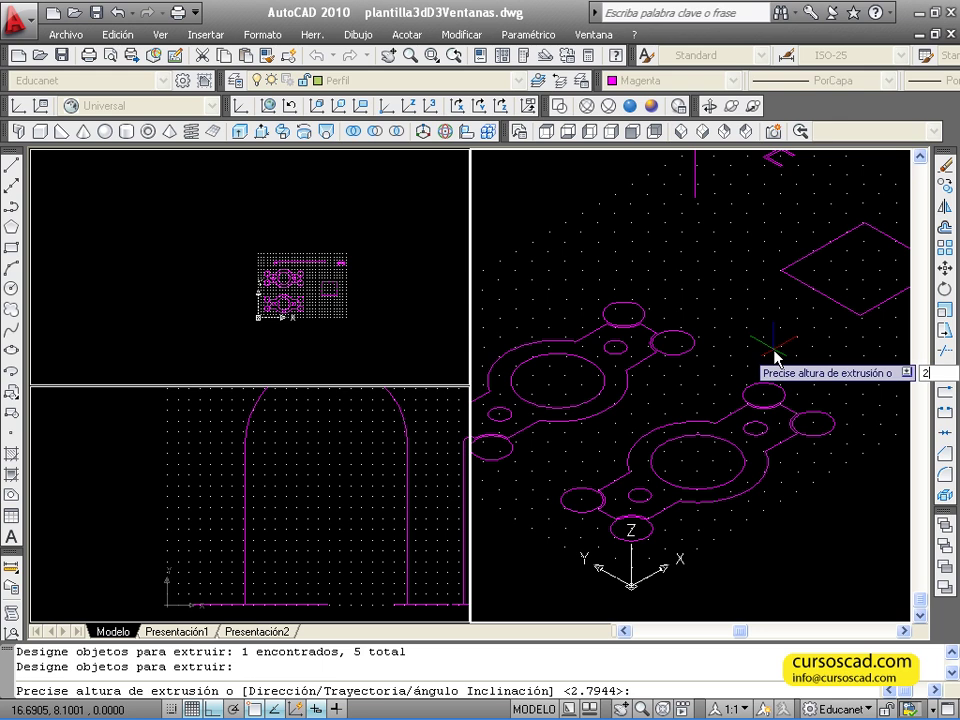
key("Return")
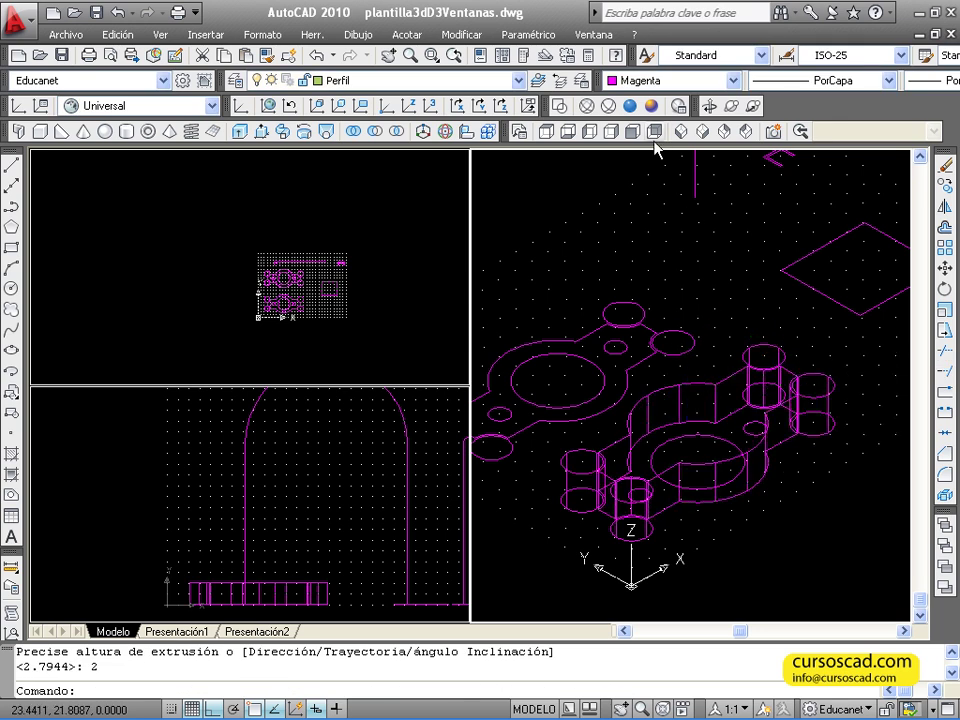
left_click(653, 105)
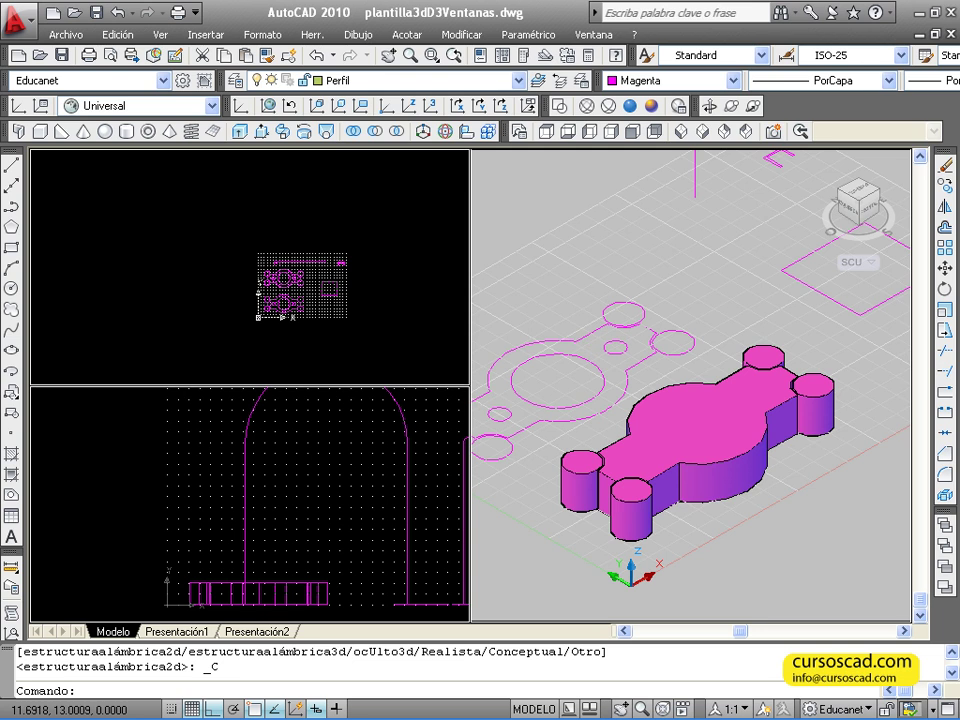
left_click(561, 105)
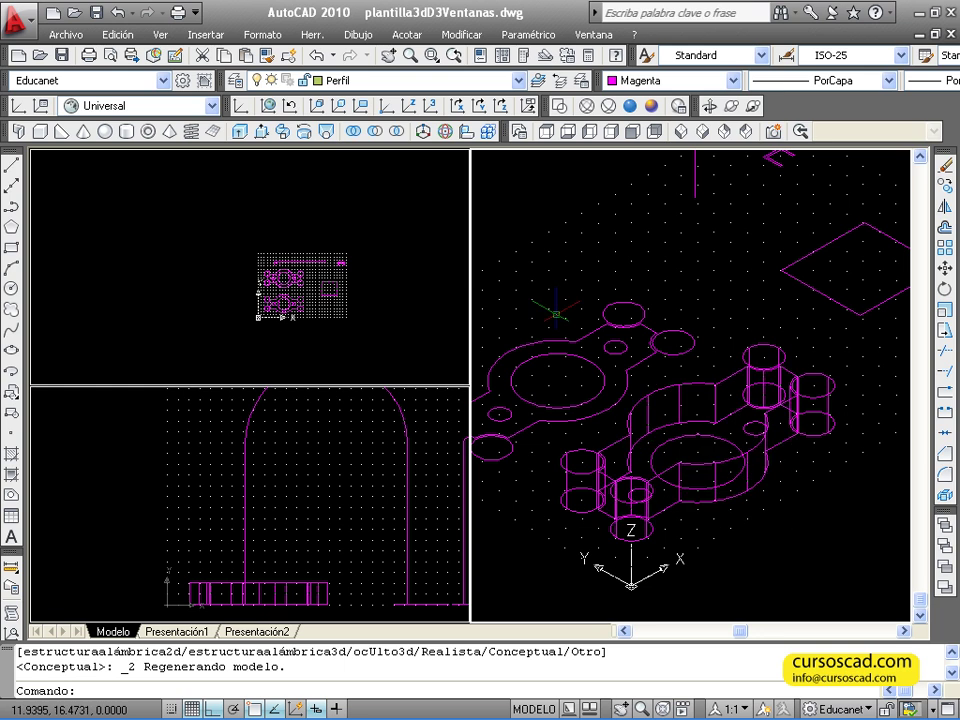
left_click(240, 131)
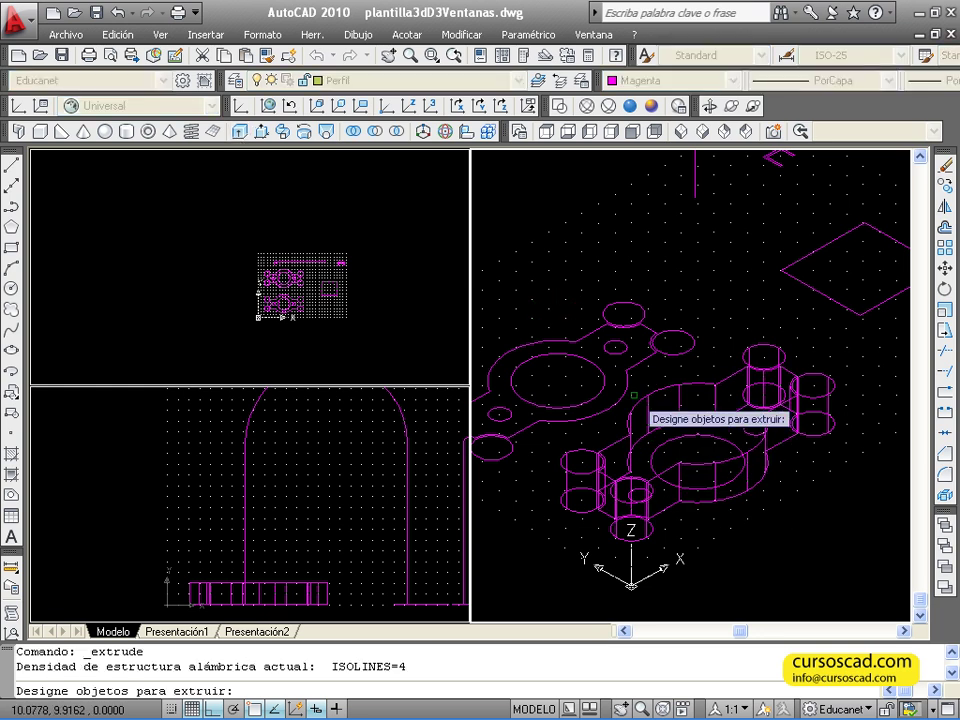
- Extrude the large central circle and two small circles 8 units high into cylinders
left_click(706, 430)
left_click(742, 425)
left_click(744, 430)
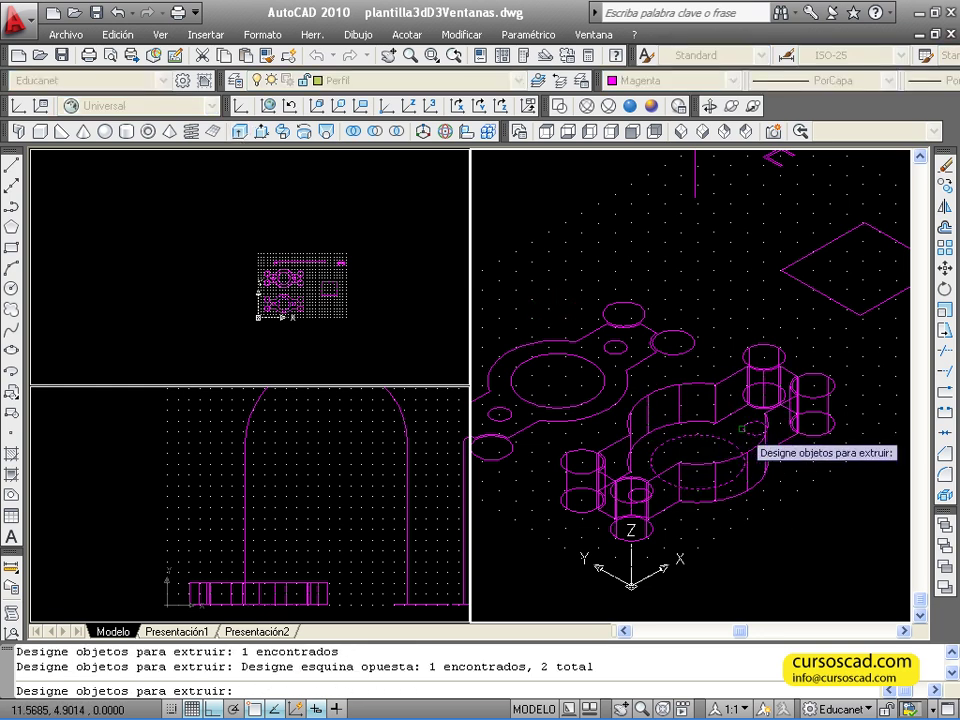
left_click(636, 495)
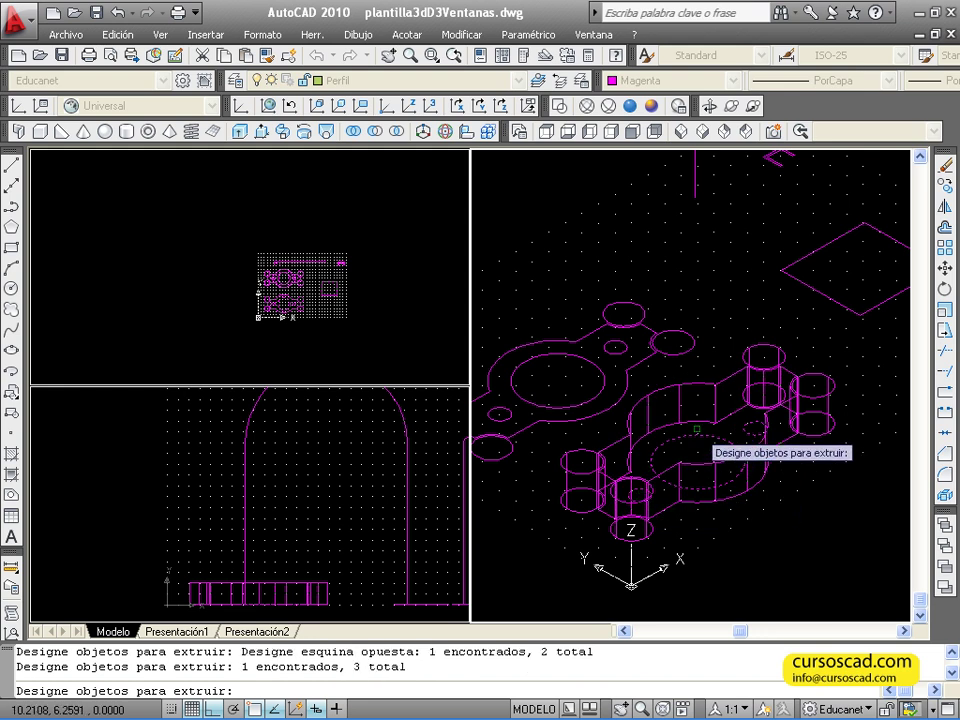
key("Return")
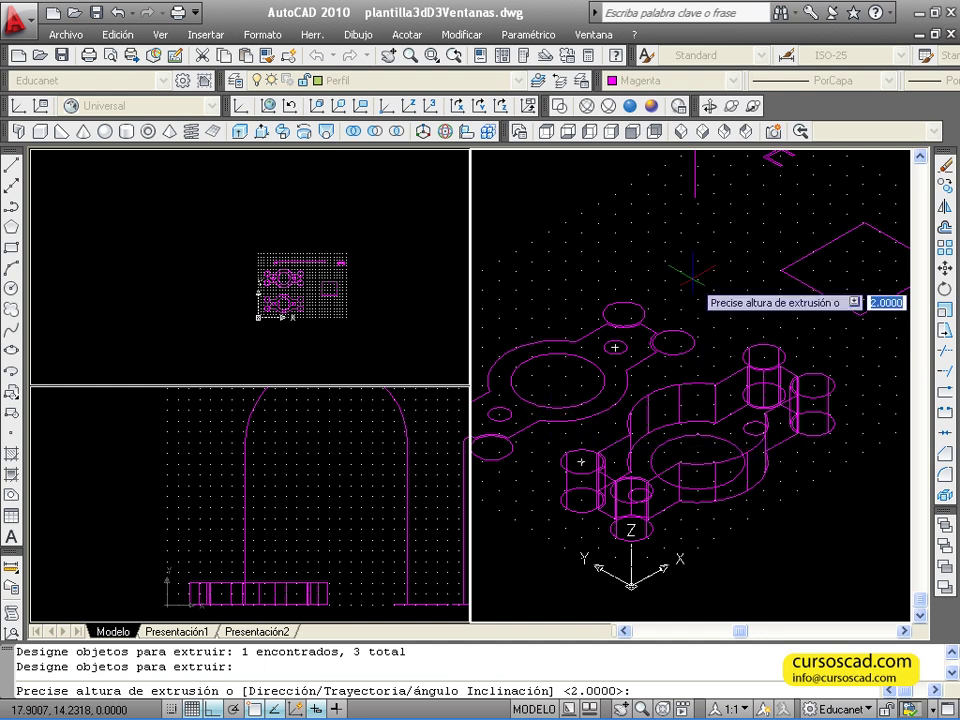
type("8")
key("Return")
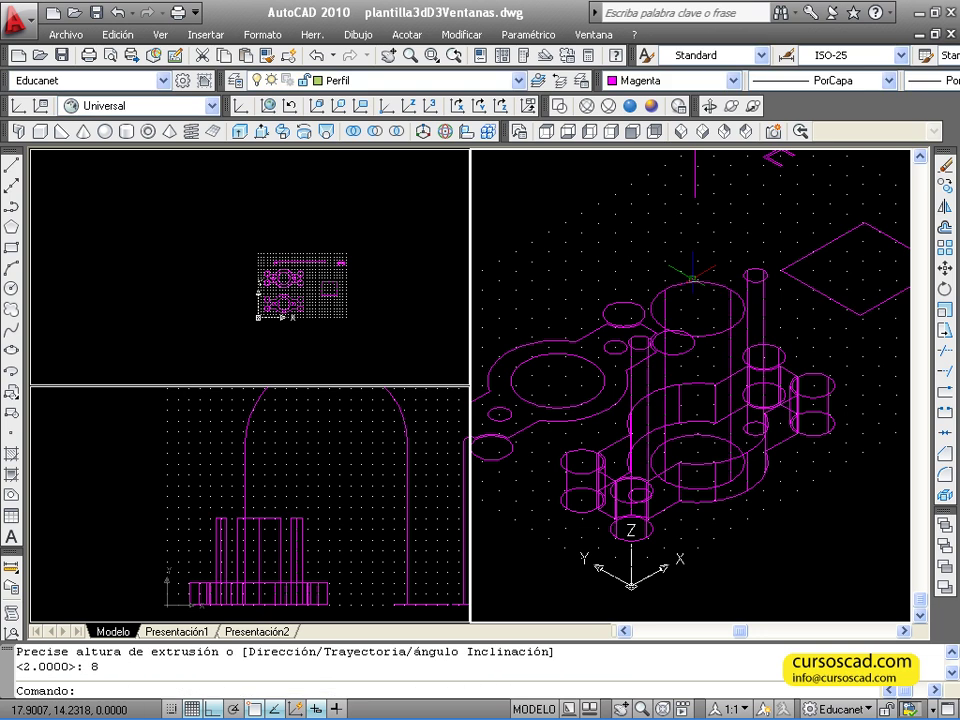
middle_click_drag(754, 431, 729, 437)
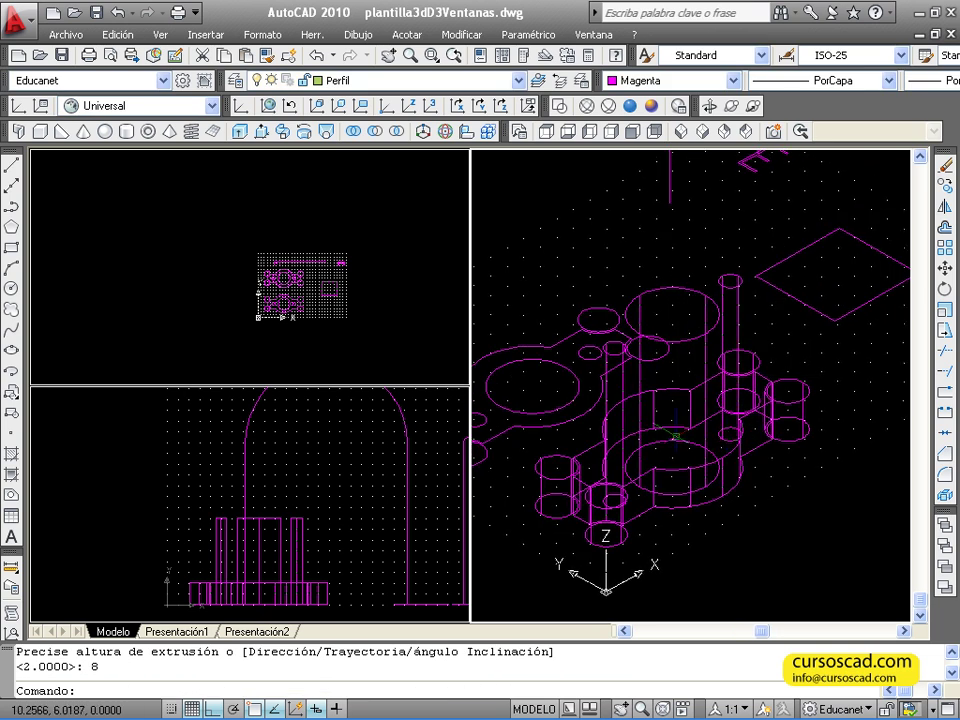
- Switch to Conceptual style and subtract the three cylinders from the plate, leaving three holes
left_click(633, 131)
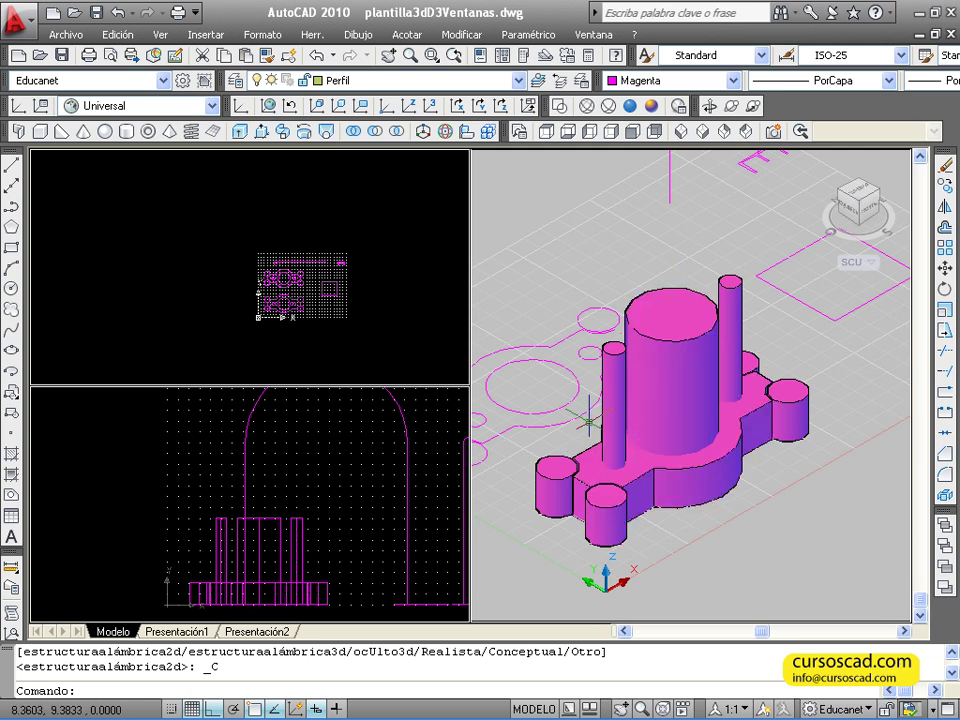
left_click(379, 136)
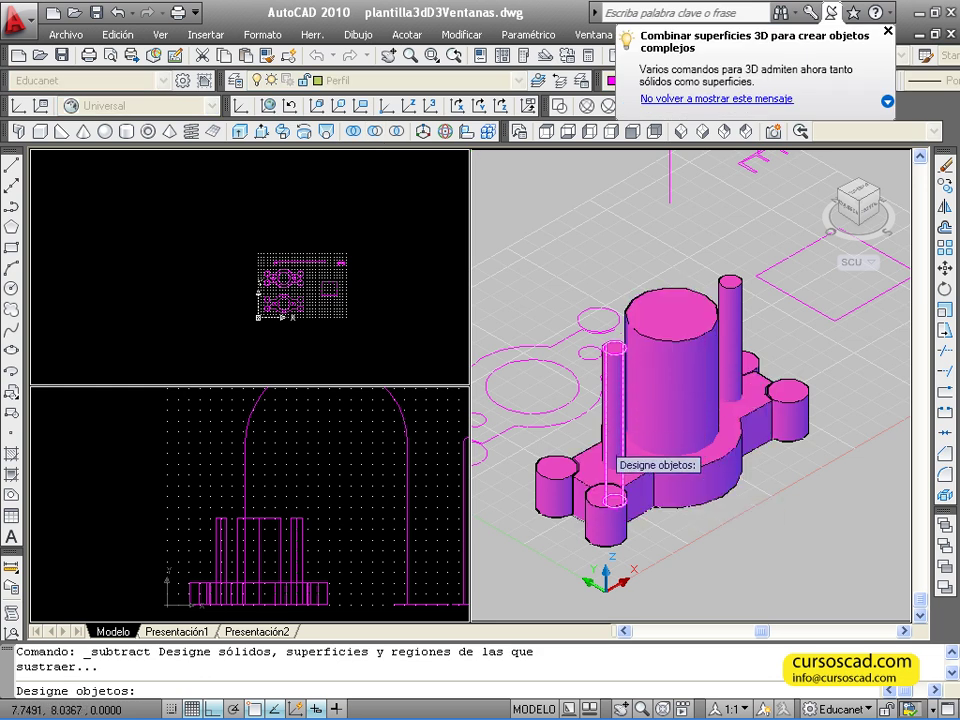
left_click(685, 468)
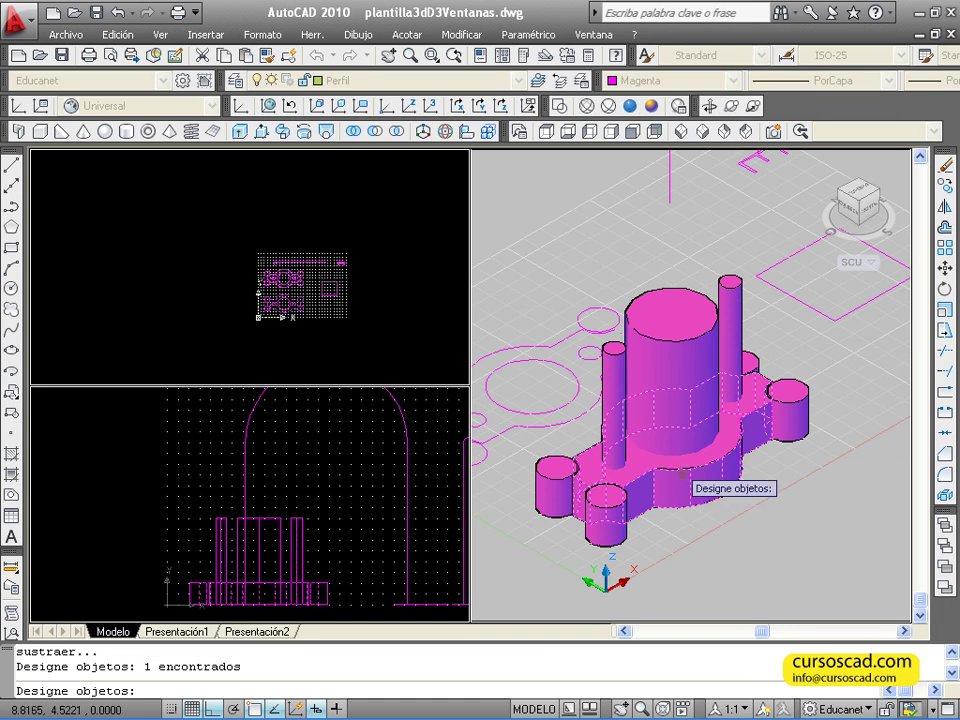
key("Return")
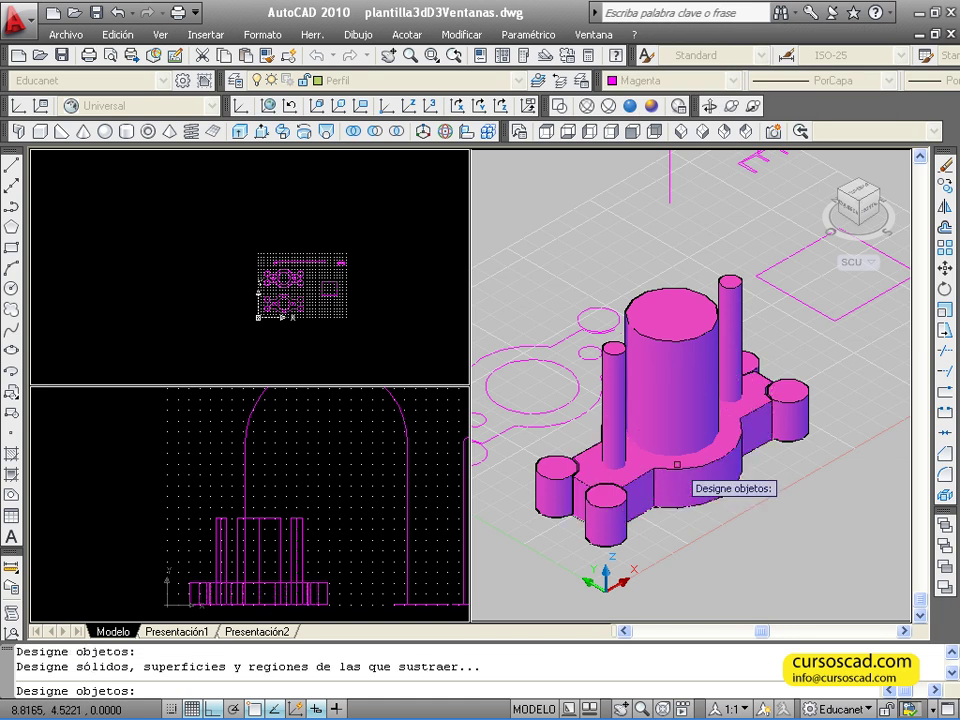
left_click(614, 386)
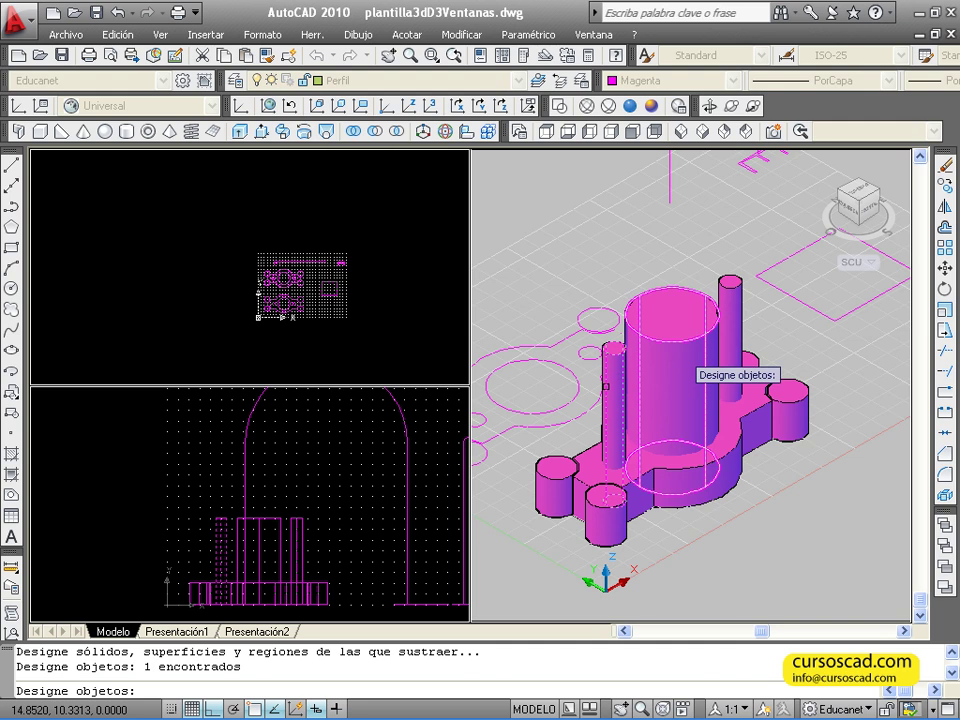
left_click(698, 330)
left_click(732, 295)
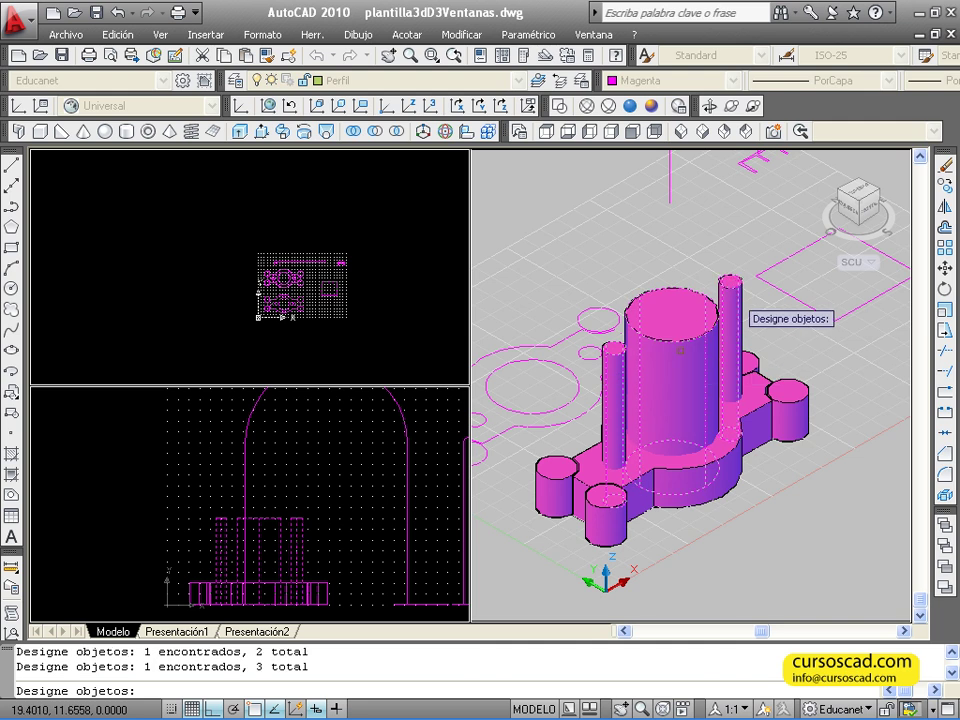
key("Return")
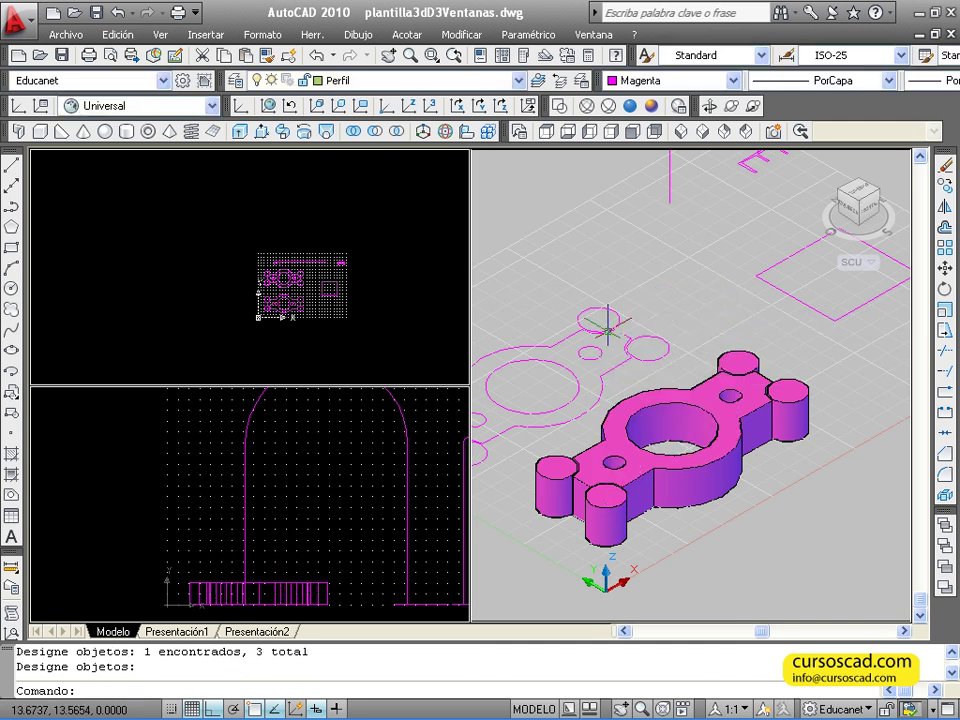
scroll(607, 326, "up", 4)
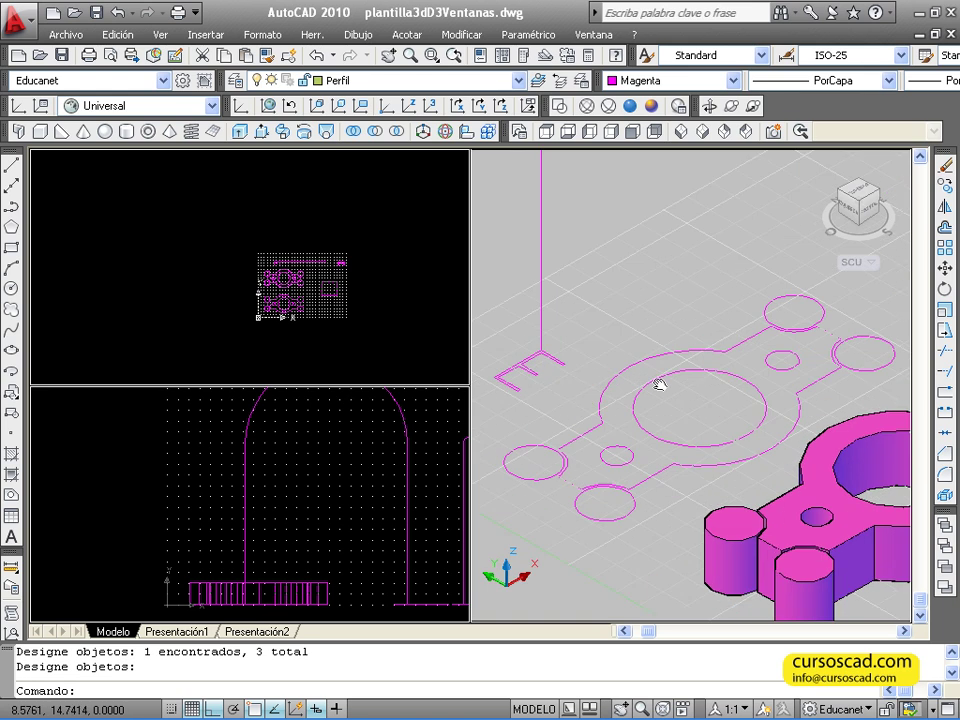
- Extrude the upper plate outline and its connecting segment upward to a height of 8
middle_click_drag(658, 386, 647, 424)
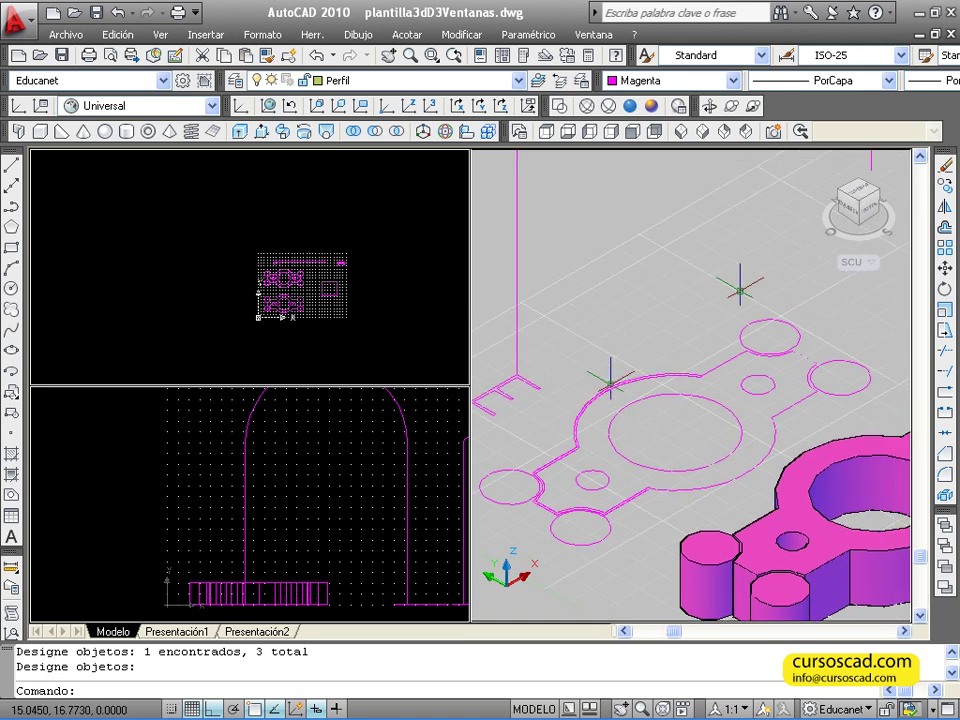
left_click(248, 133)
left_click(609, 389)
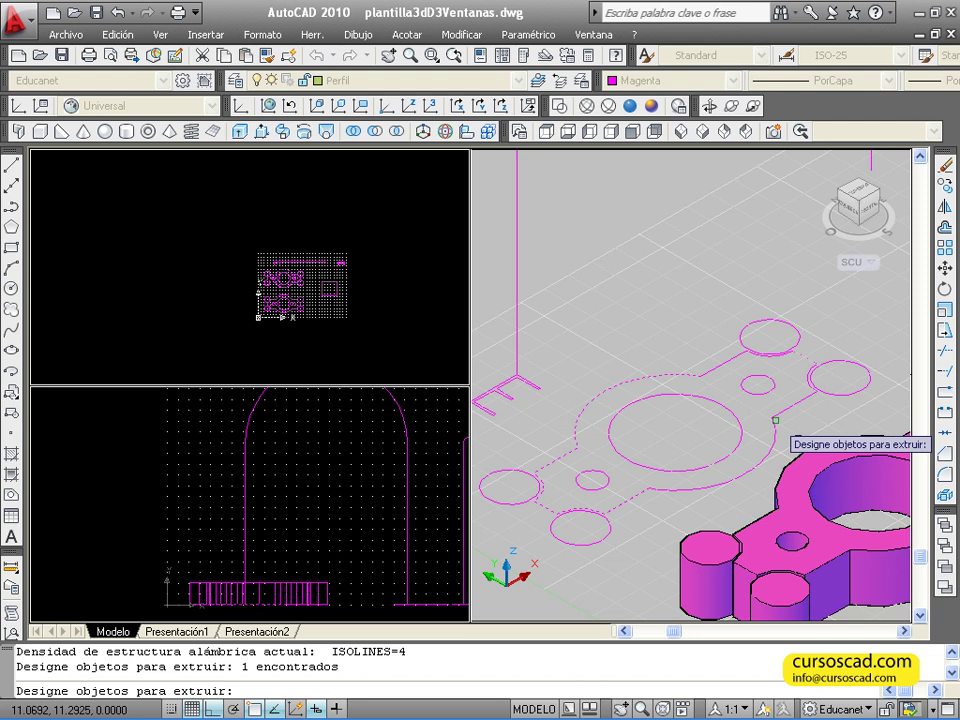
left_click(719, 364)
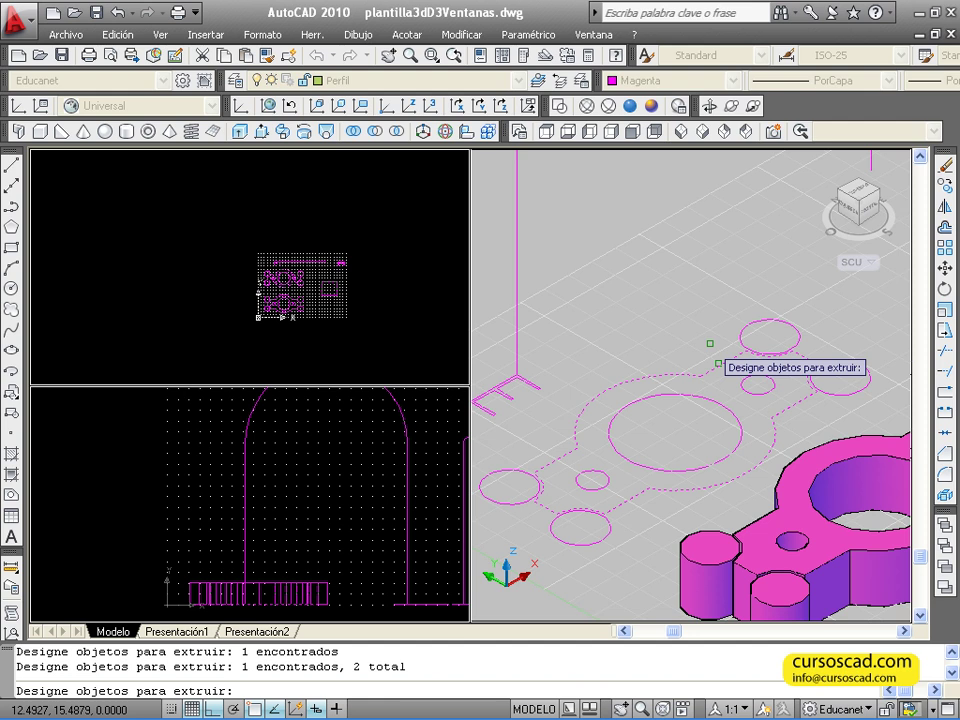
key("Return")
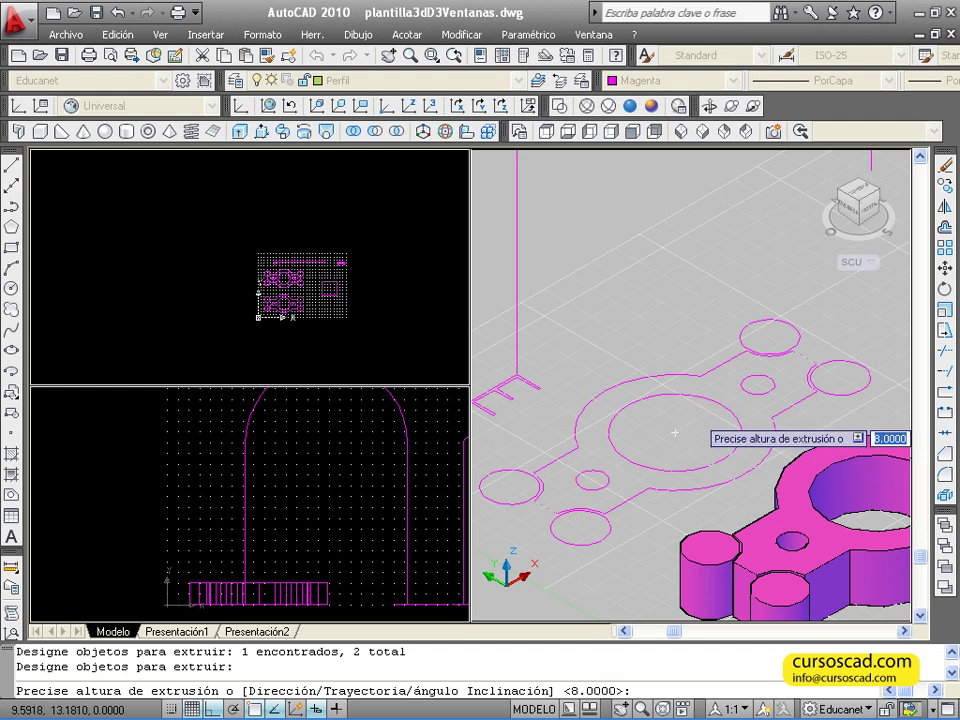
type("8")
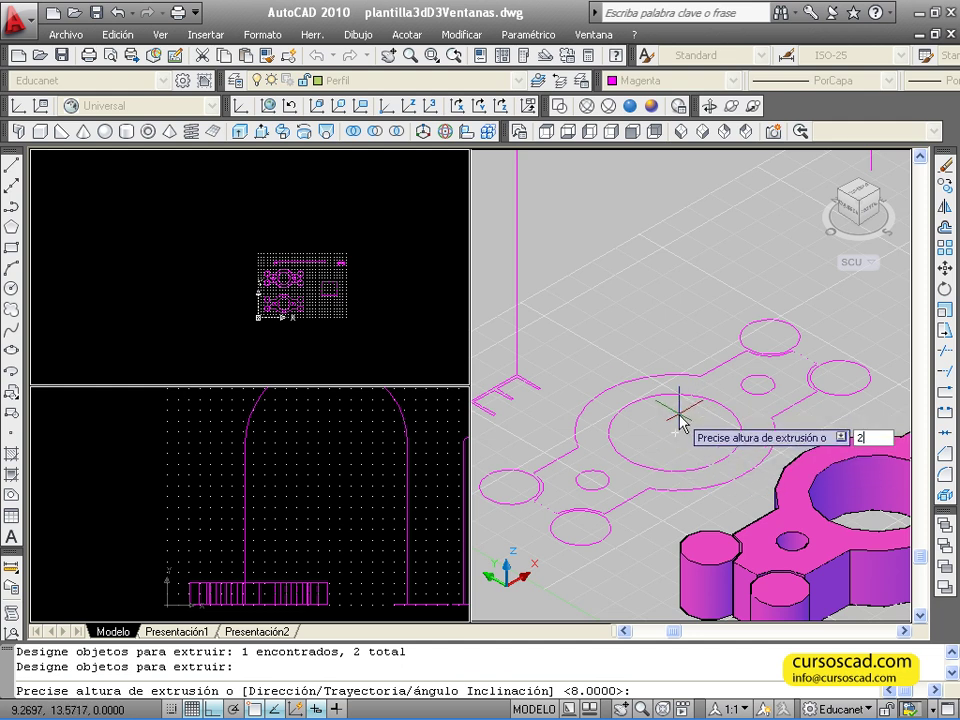
key("Return")
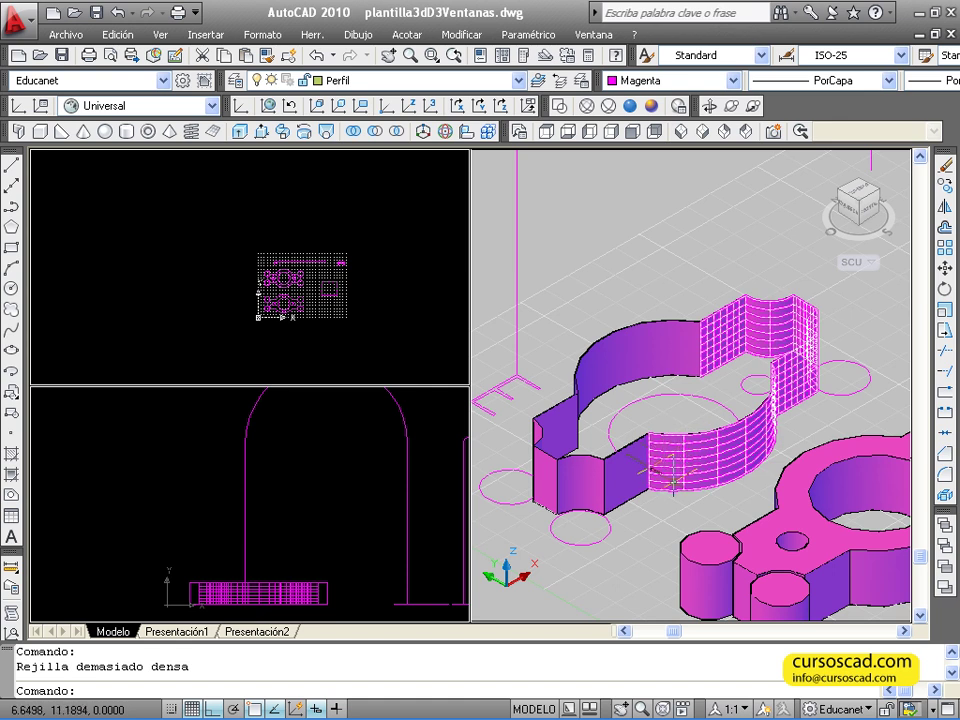
- Extrude the magenta square 6 units high with a 10° taper angle
middle_click_drag(589, 373, 665, 460)
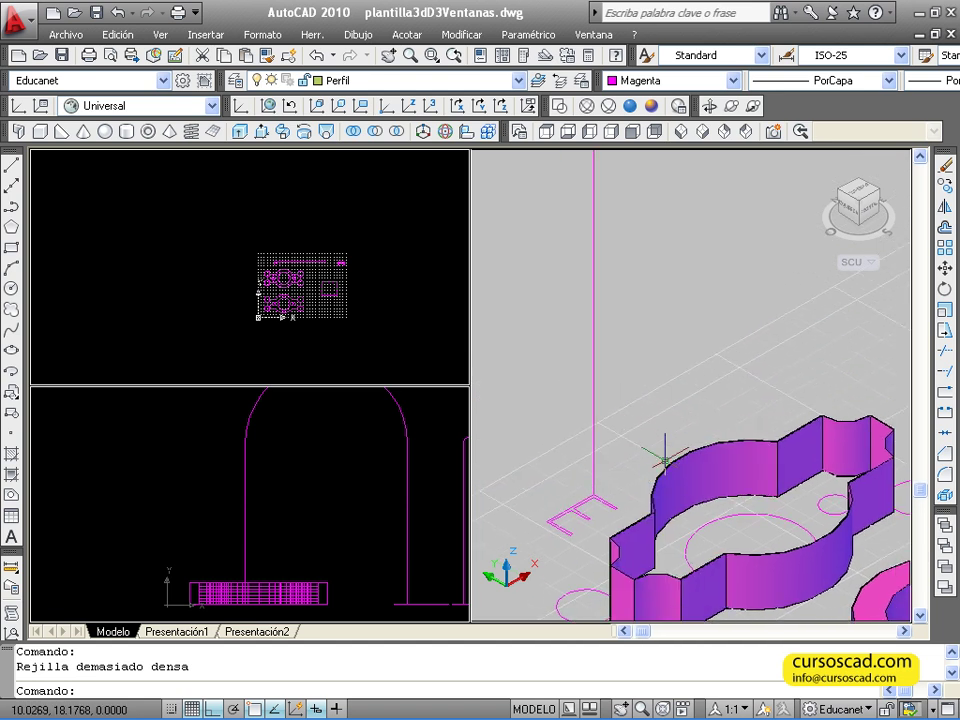
scroll(665, 460, "down", 3)
middle_click_drag(739, 439, 604, 470)
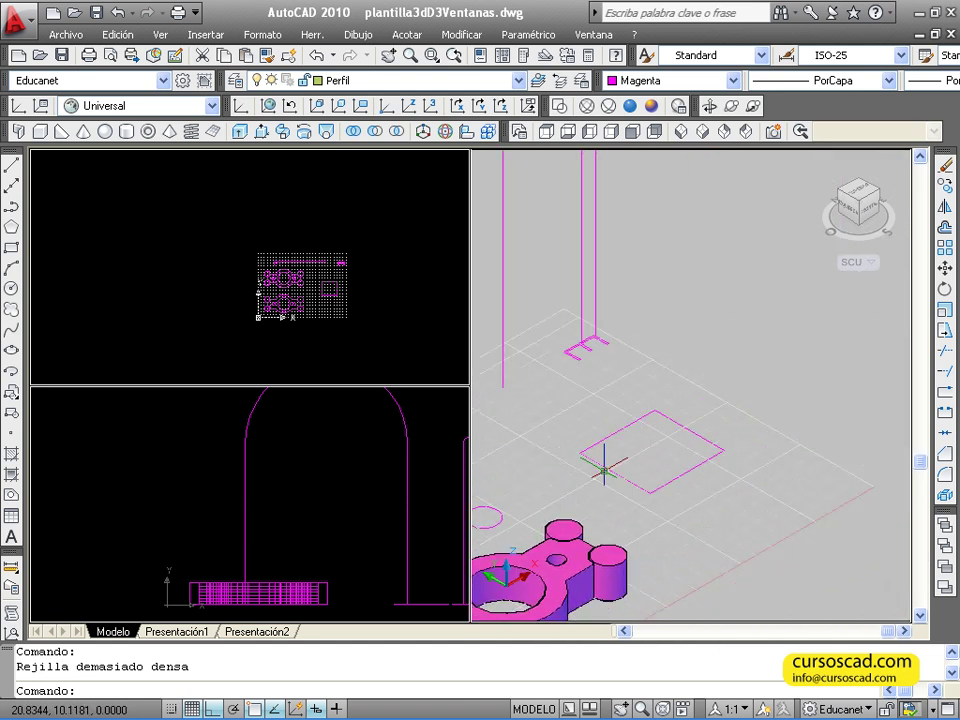
scroll(621, 440, "up", 3)
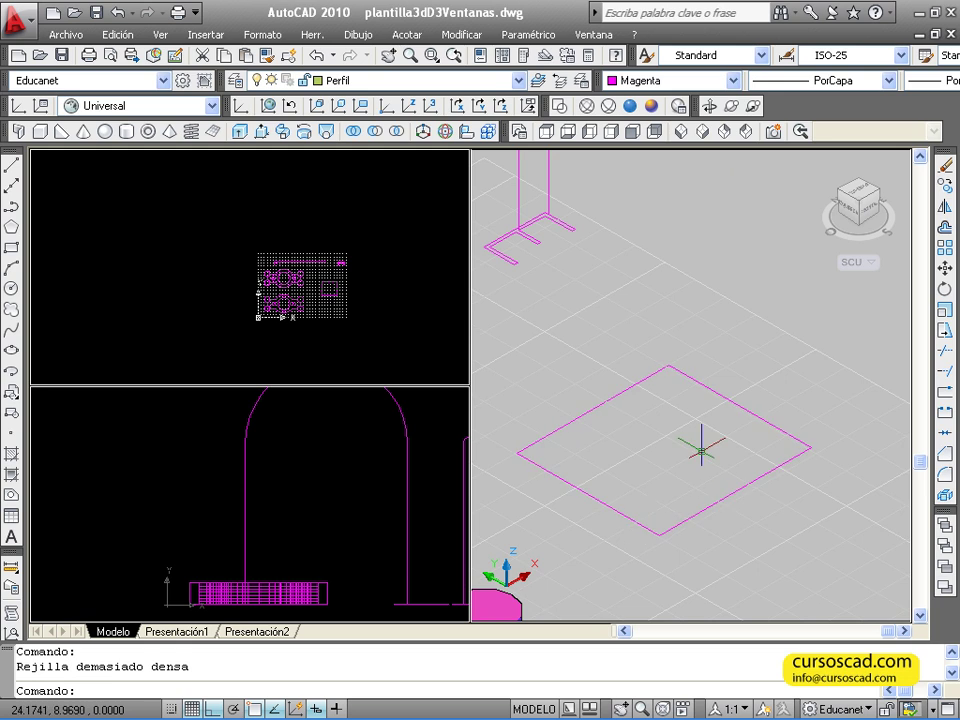
left_click(242, 133)
left_click(650, 377)
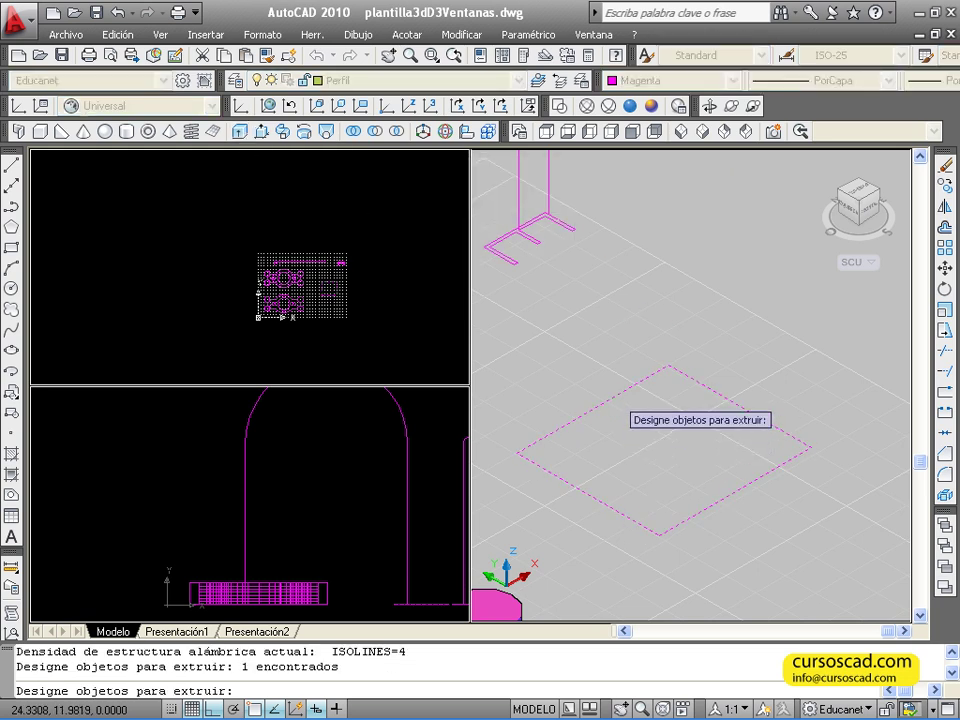
key("Return")
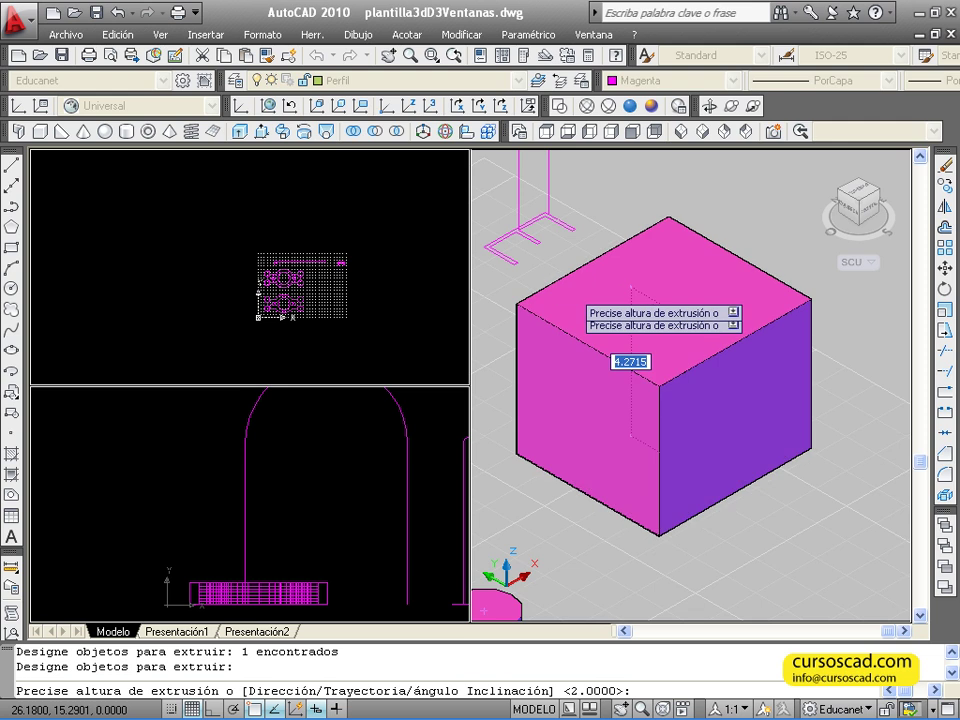
type("i")
key("Return")
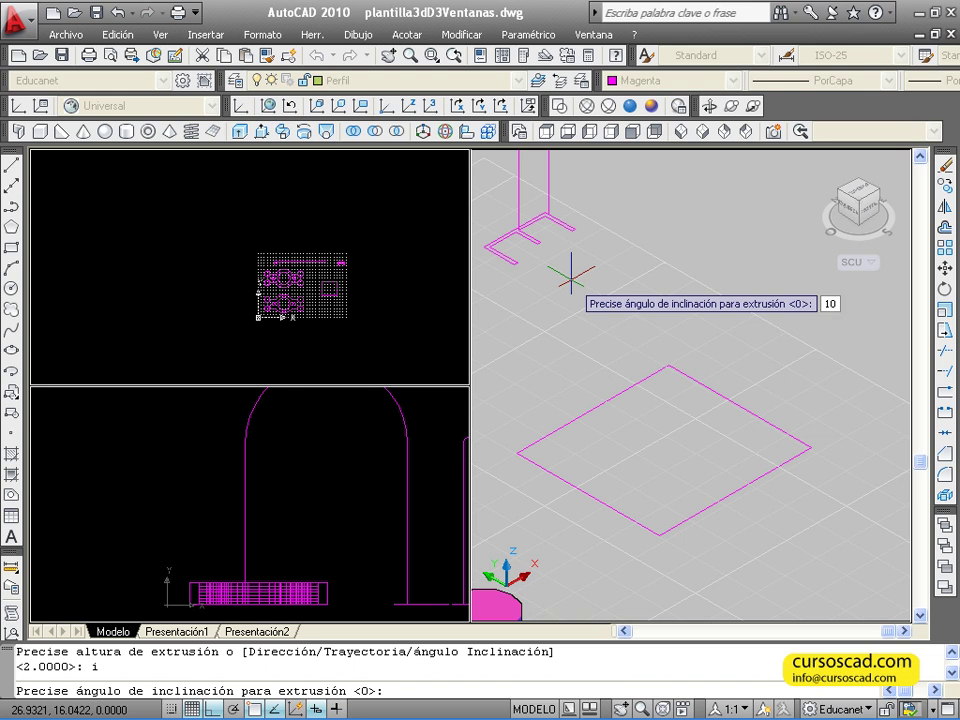
key("Return")
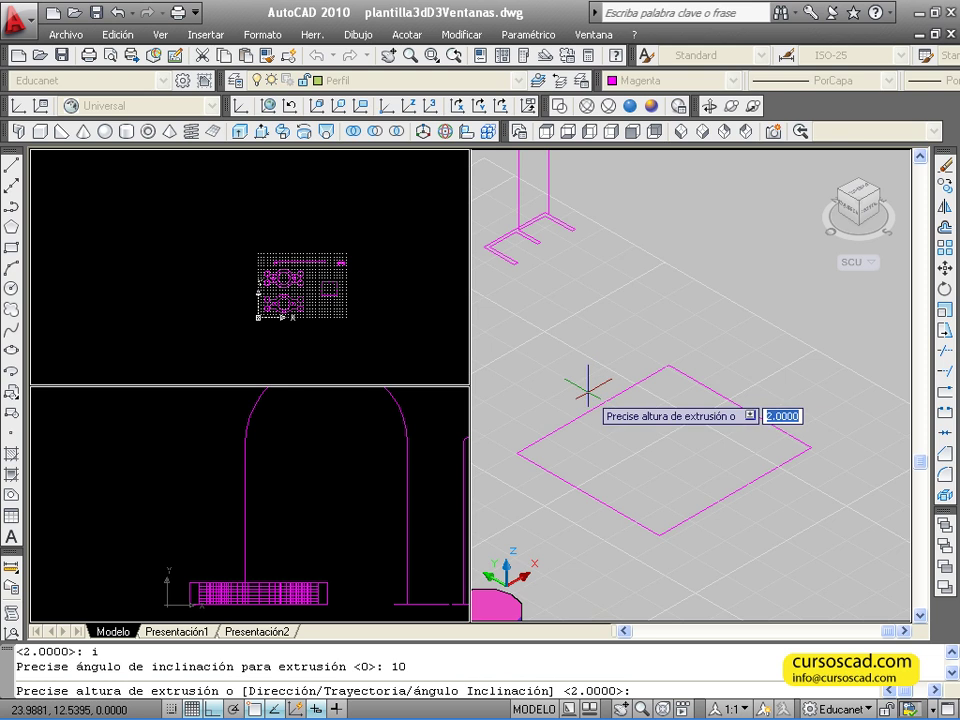
type("6")
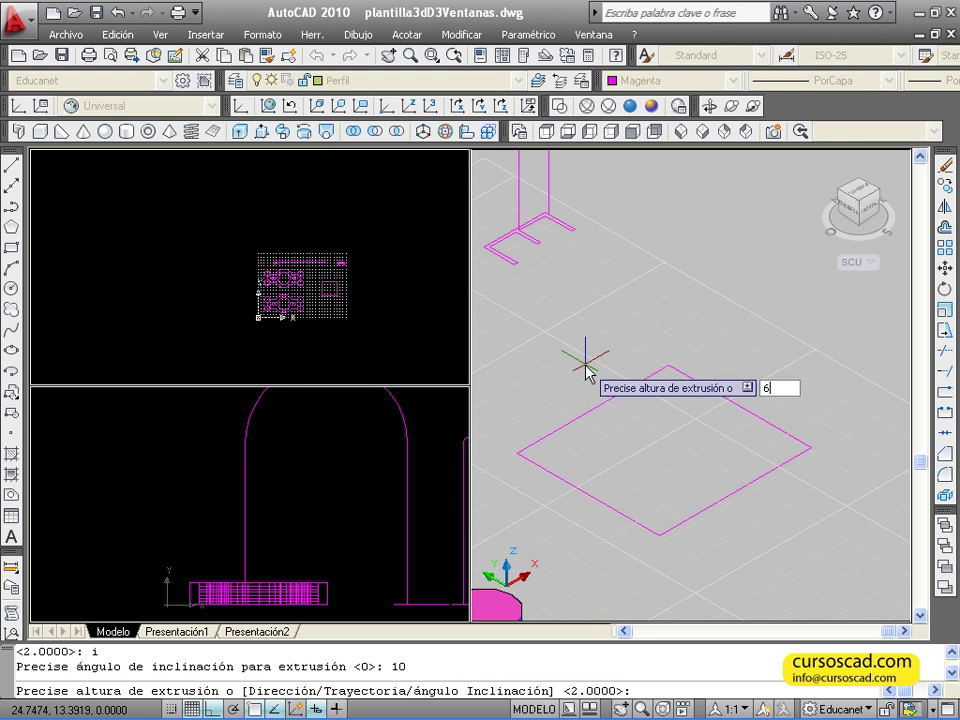
key("Return")
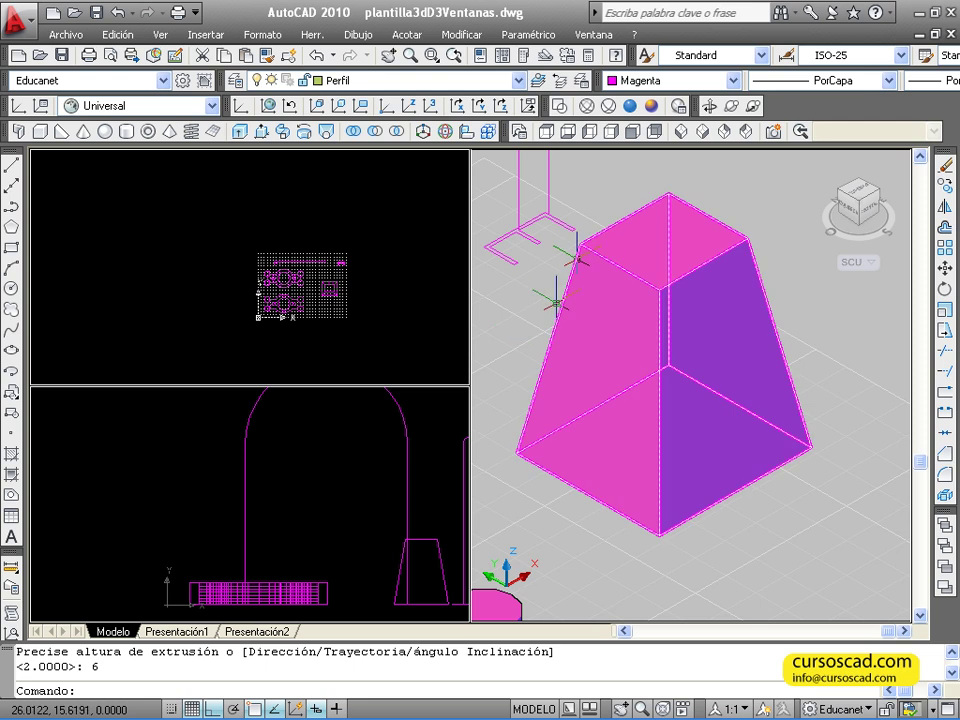
- Zoom in on the tapered block and begin another extrusion
scroll(810, 387, "up", 3)
scroll(664, 396, "up", 2)
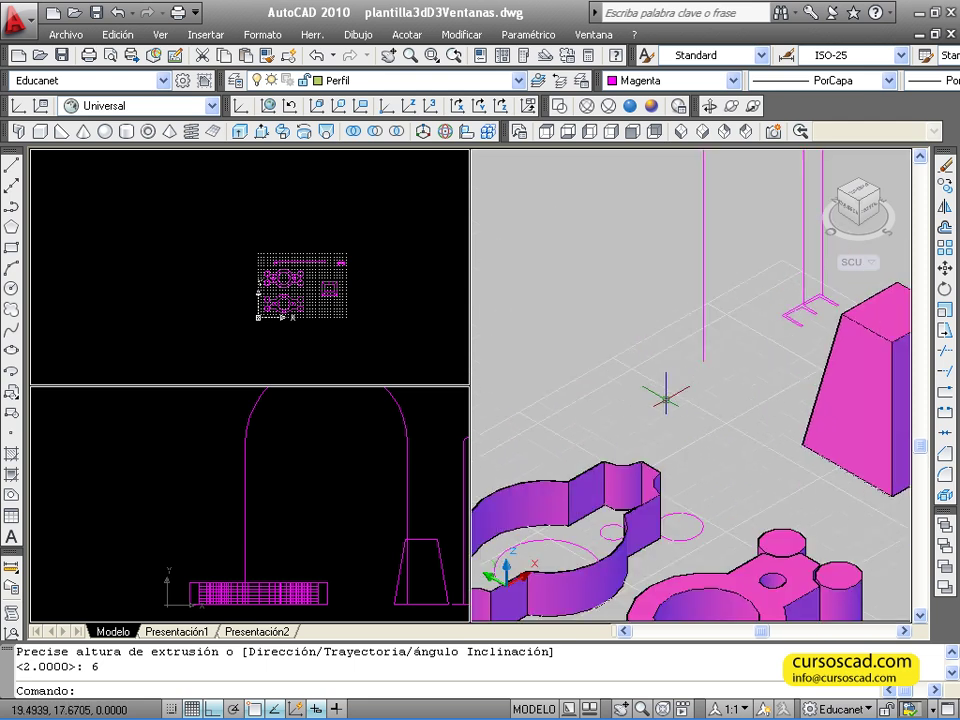
scroll(655, 478, "down", 2)
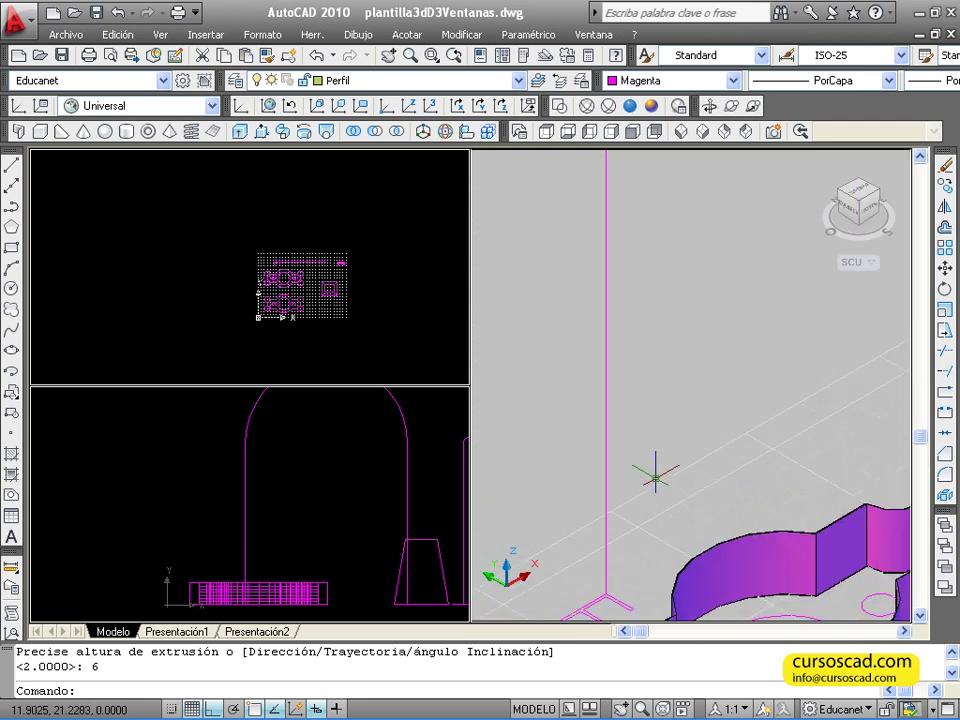
scroll(655, 420, "up", 2)
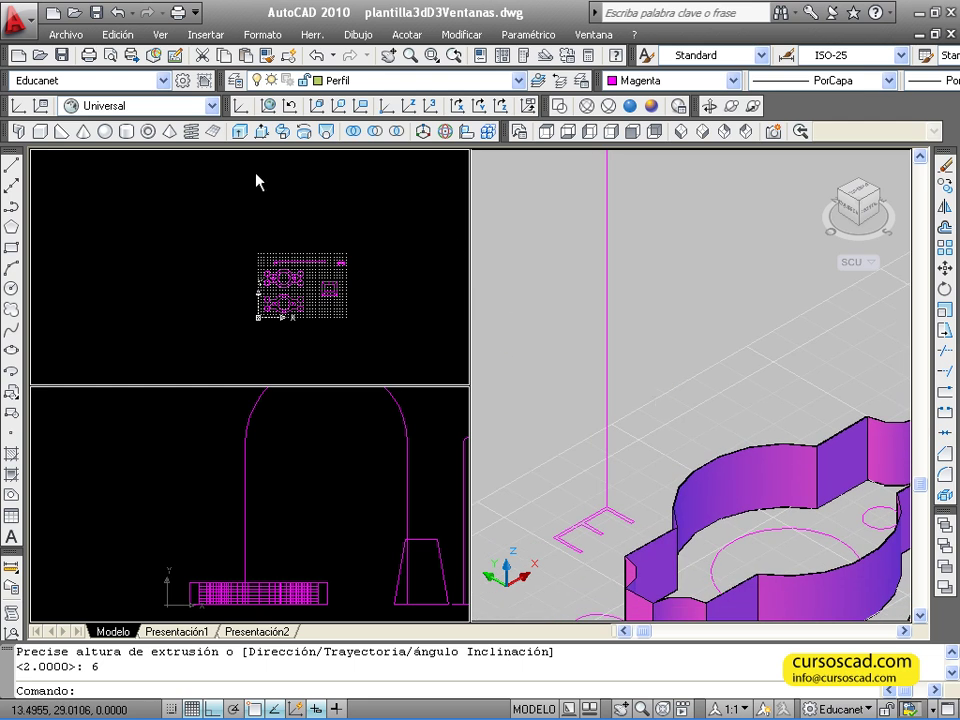
left_click(241, 131)
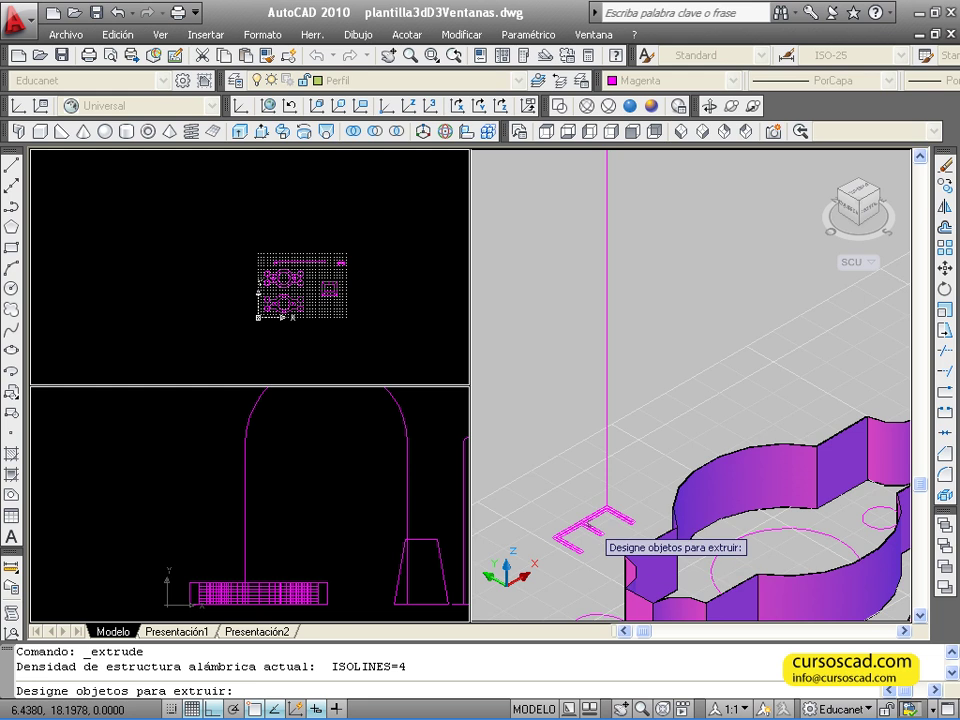
- Extrude the E-shaped profile along the arch path using the Trayectoria option
left_click(596, 531)
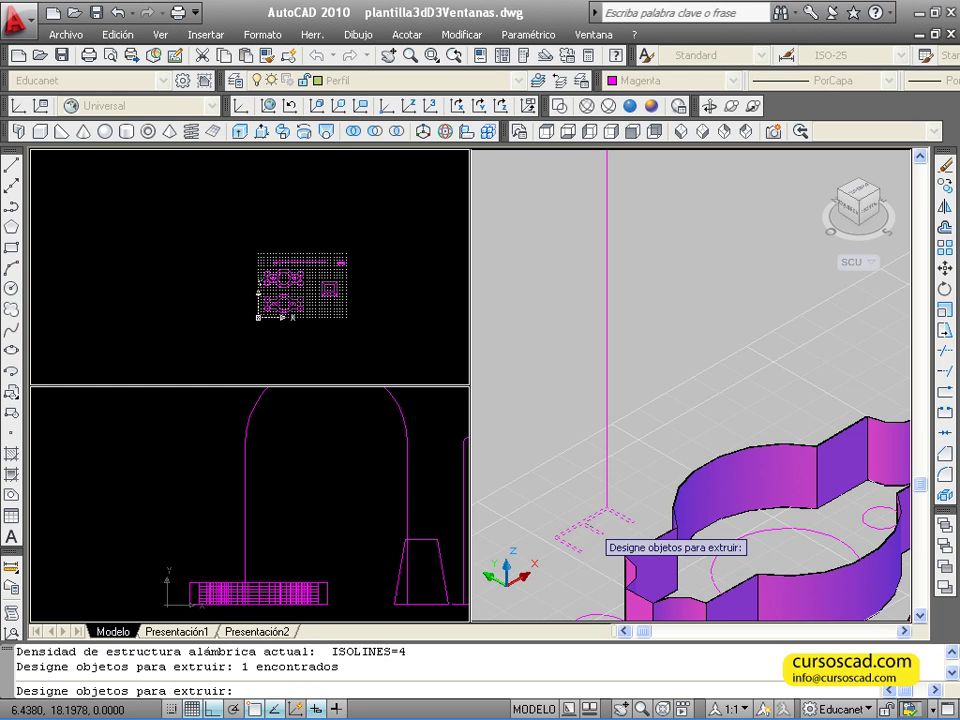
key("Return")
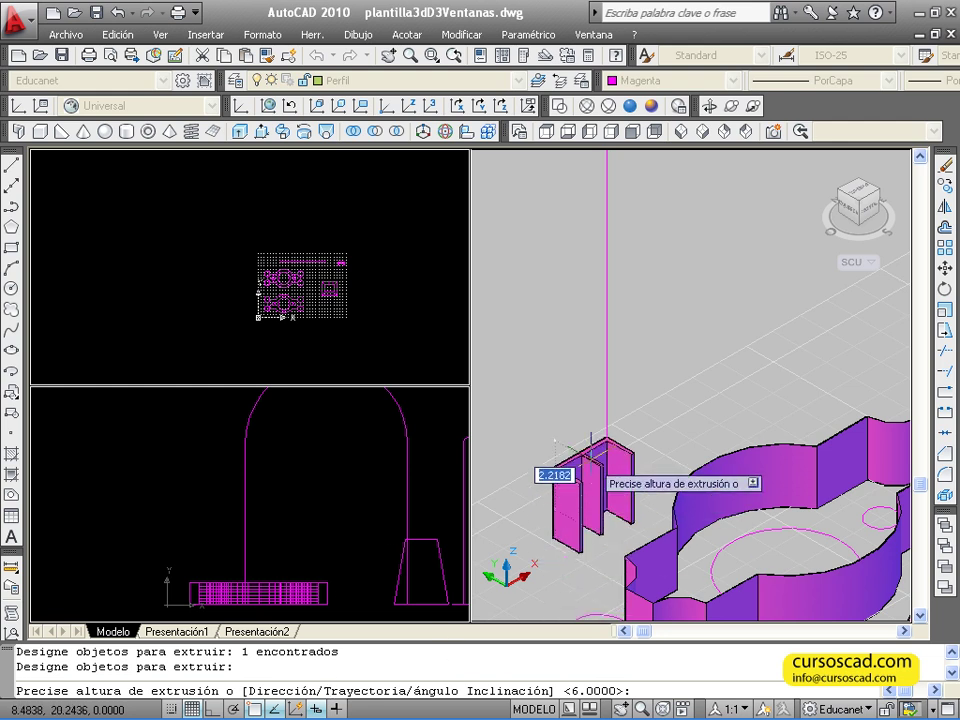
type("t")
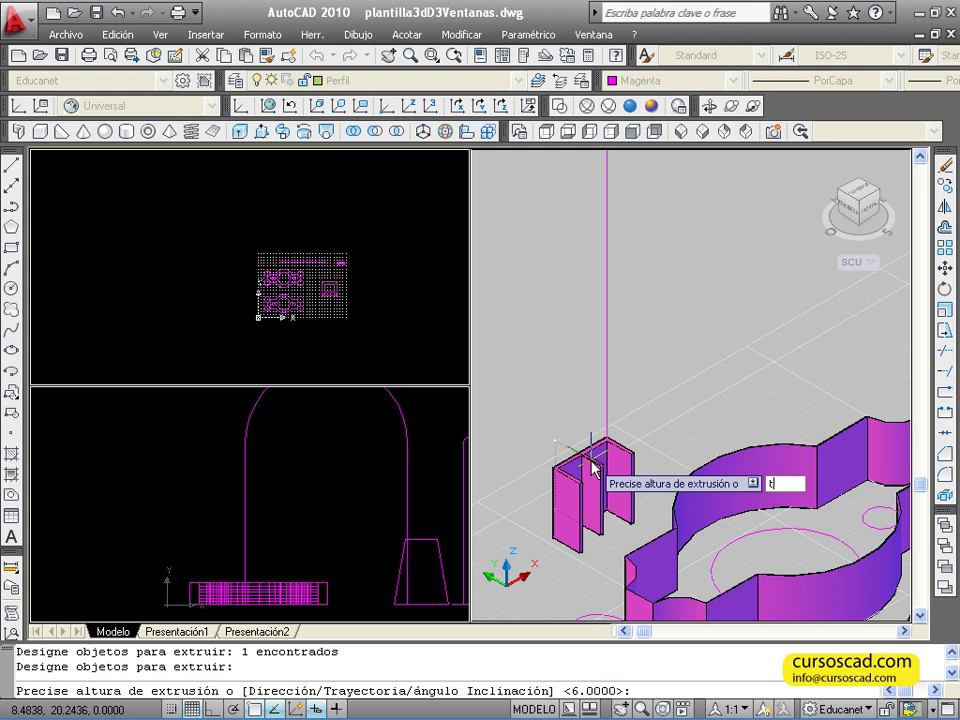
key("Return")
scroll(591, 459, "down", 5)
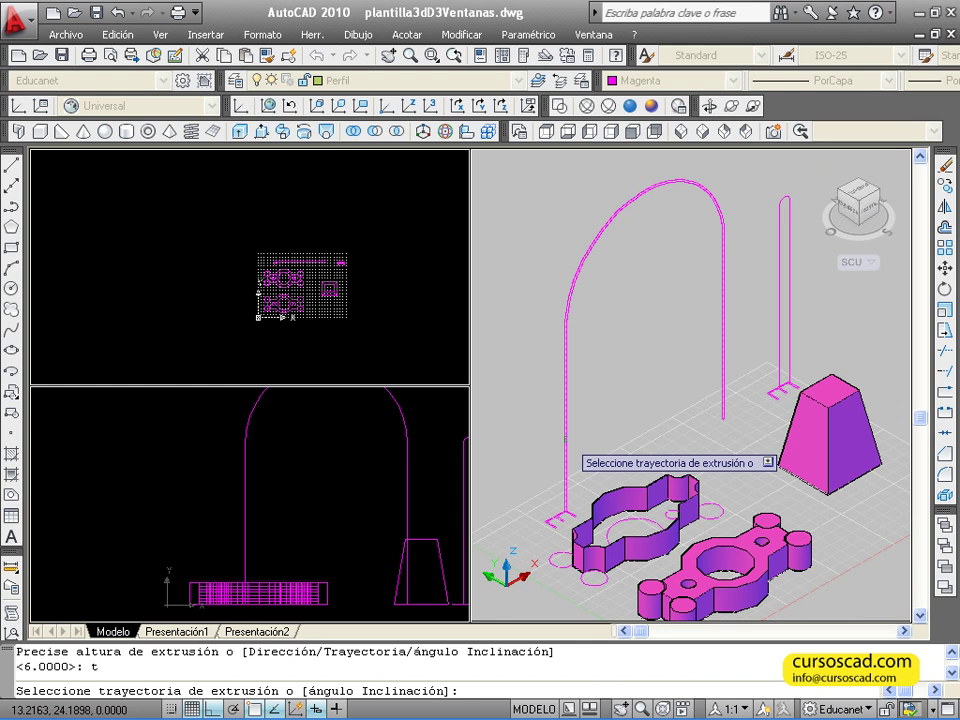
left_click(566, 441)
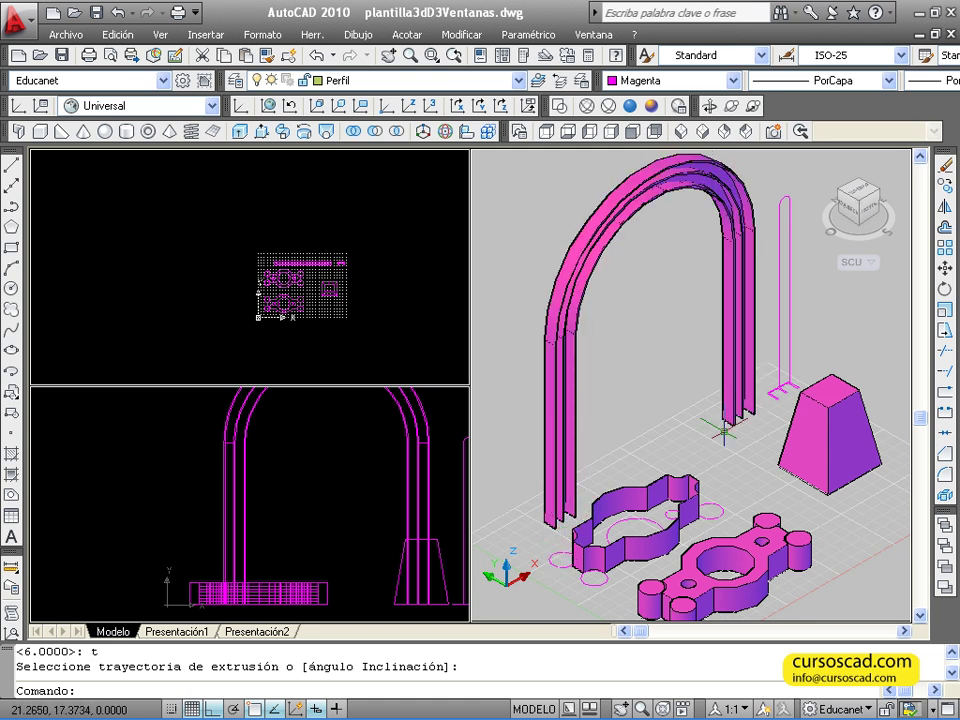
middle_click_drag(722, 422, 690, 414)
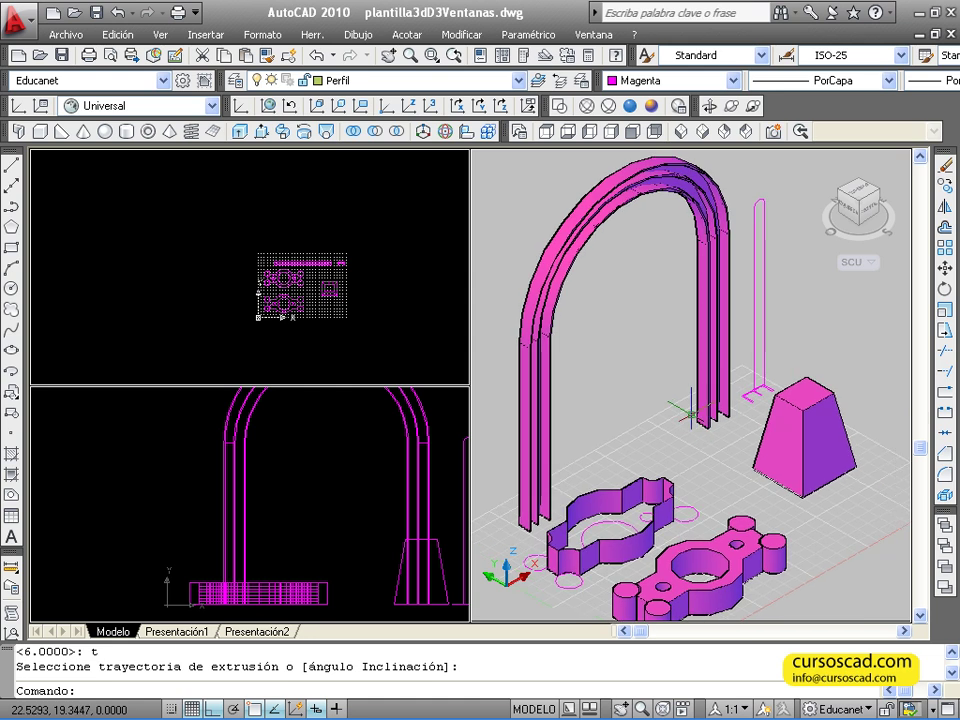
- Undo twice to remove the arch sweep, leaving the flat E profile and path
left_click(316, 61)
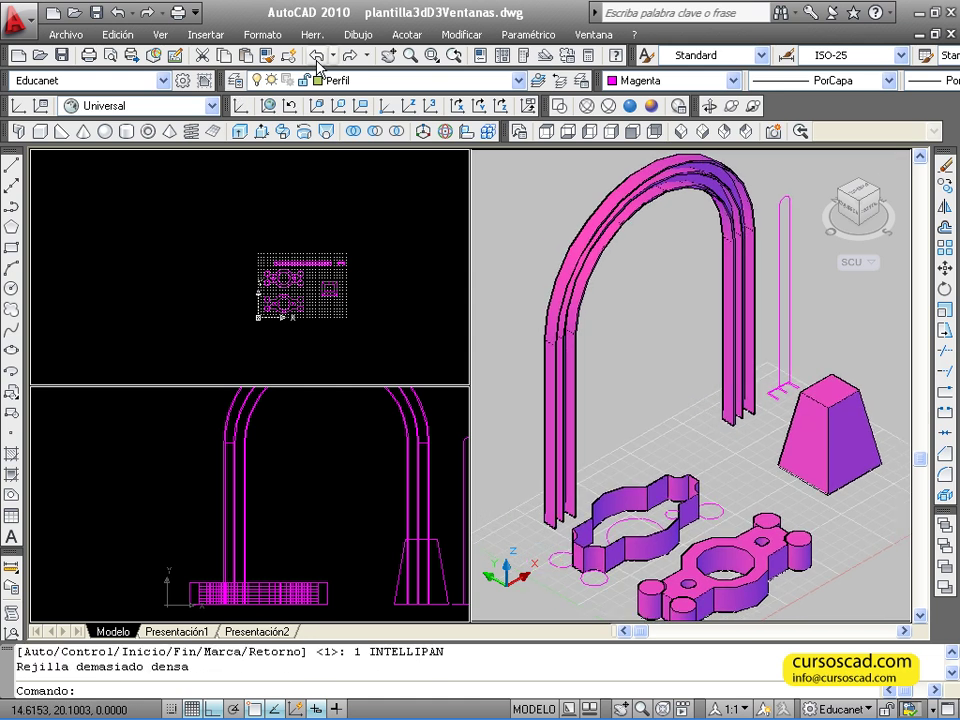
left_click(316, 61)
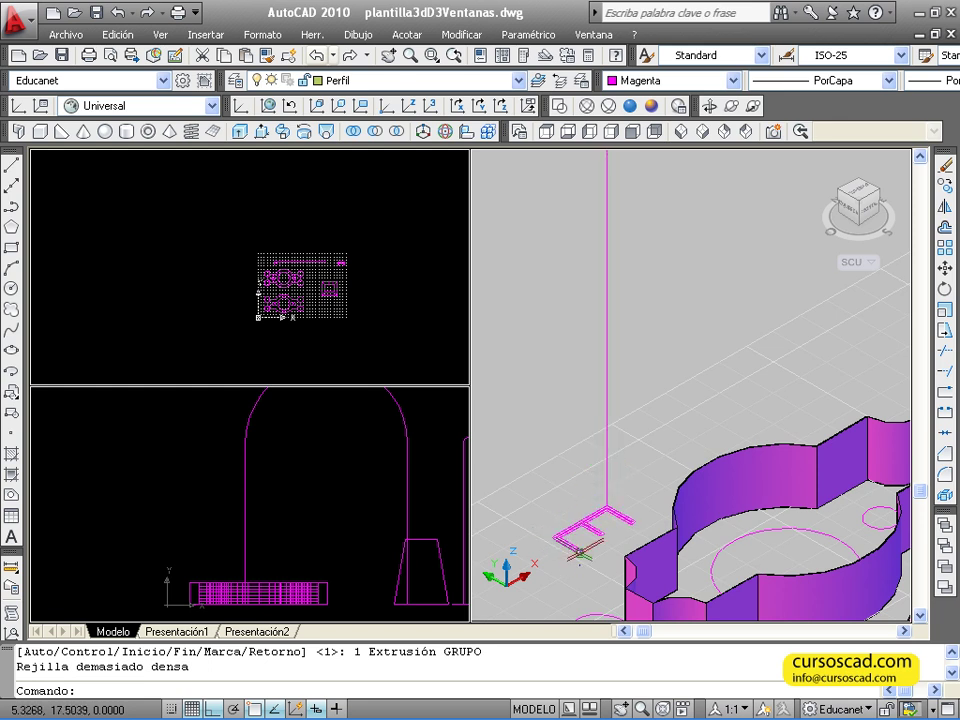
middle_click_drag(590, 517, 562, 540)
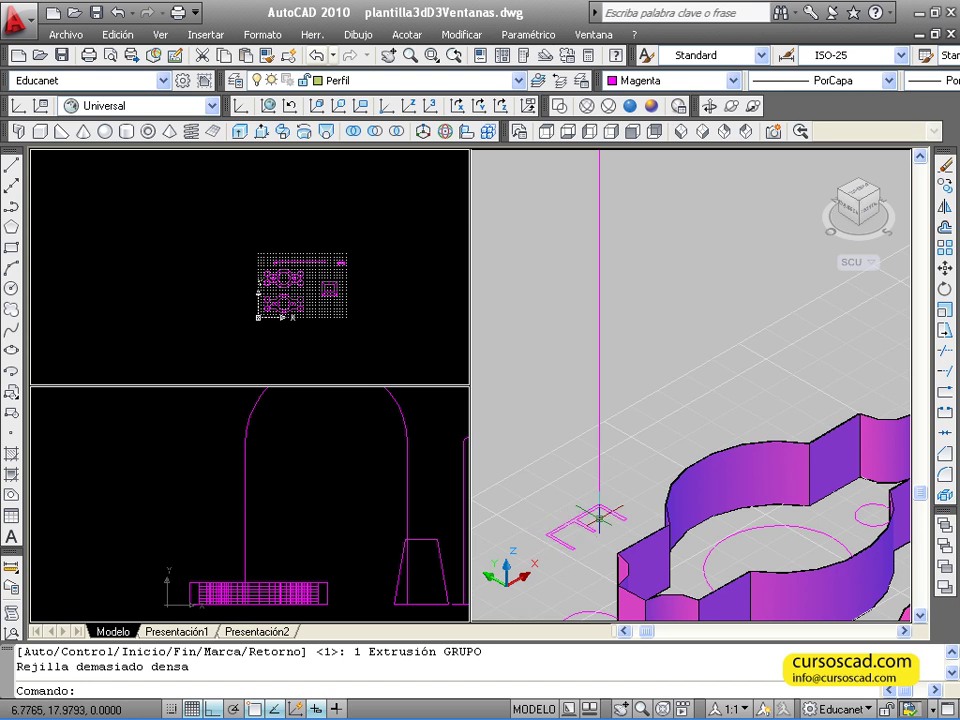
- Zoom the top view and pan the front view around the pole area
left_click(233, 275)
scroll(233, 275, "up", 5)
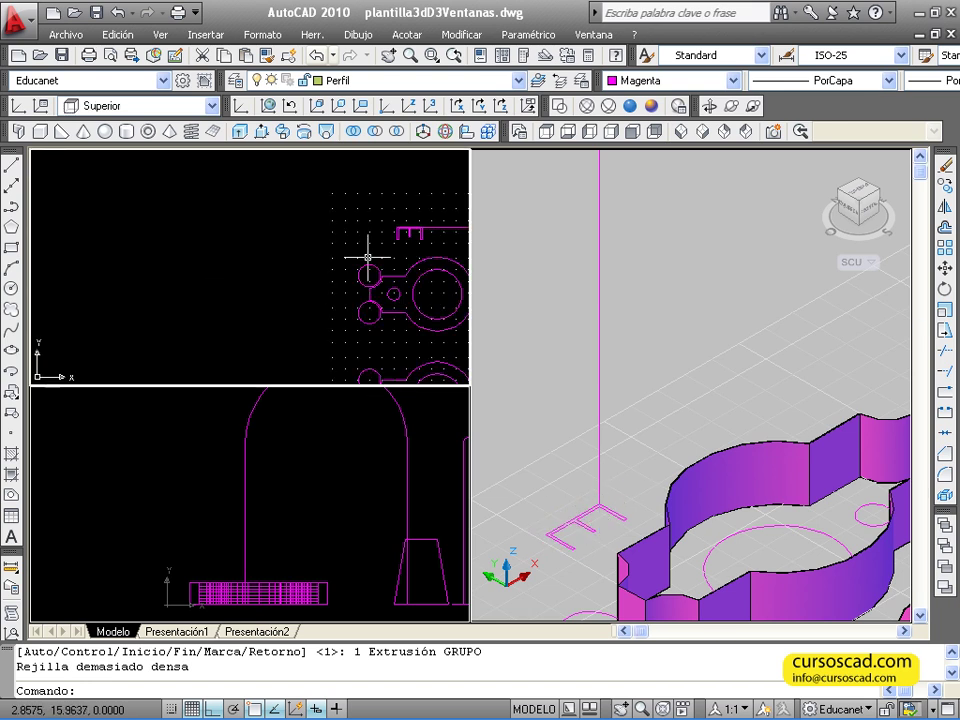
scroll(285, 274, "up", 6)
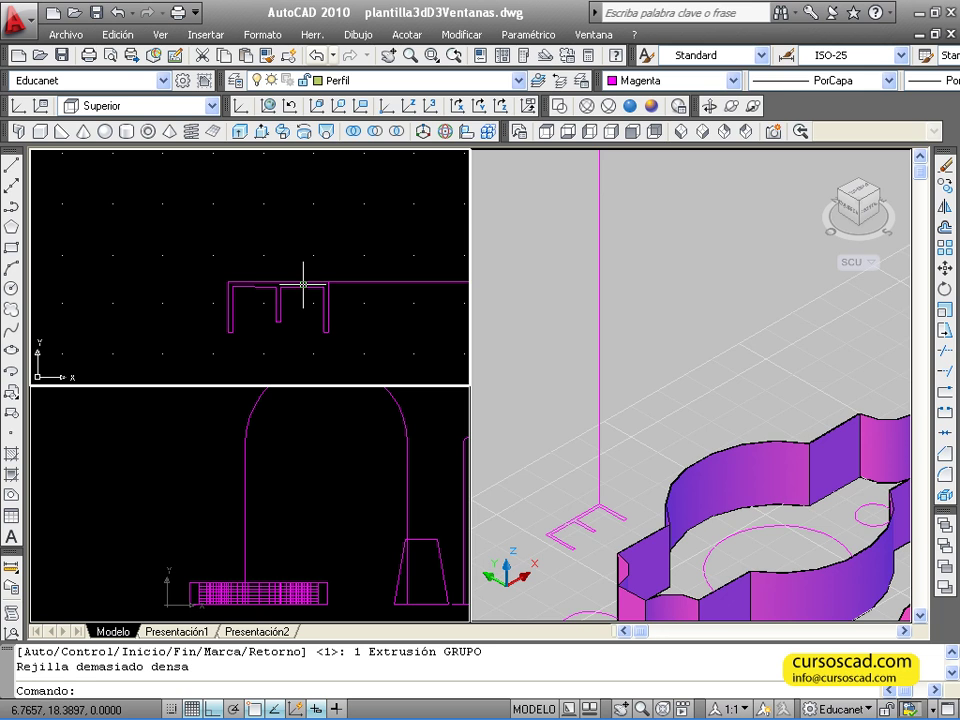
left_click(527, 428)
left_click(349, 540)
middle_click_drag(299, 528, 316, 461)
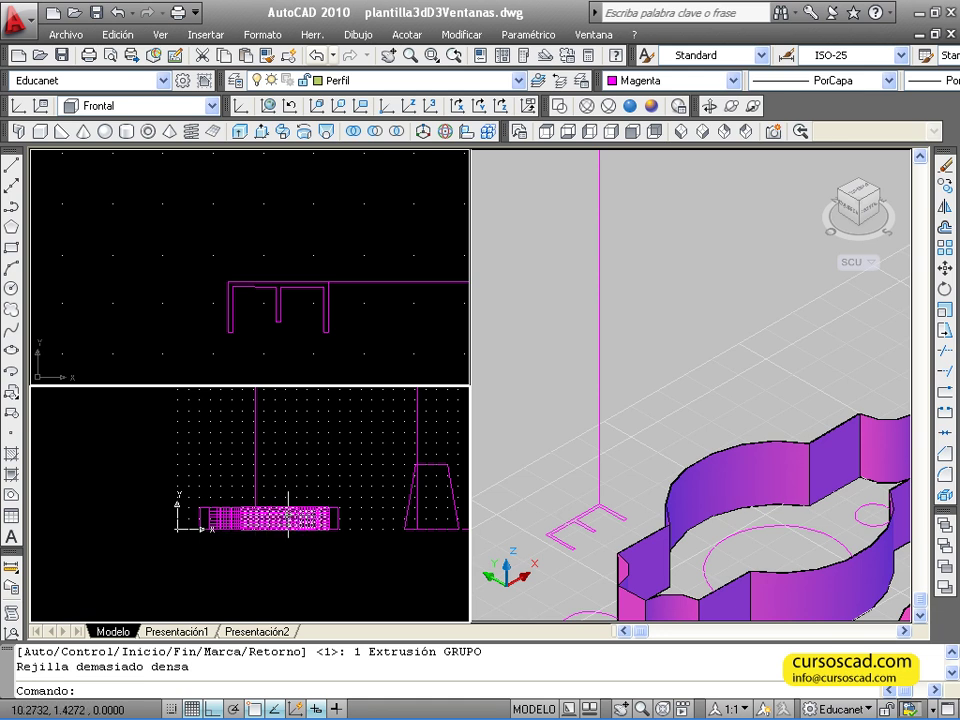
left_click(343, 497)
left_click(354, 450)
mouse_move(354, 450)
middle_mouse_down()
mouse_move(306, 542)
mouse_move(251, 553)
middle_mouse_up()
scroll(304, 543, "down", 1)
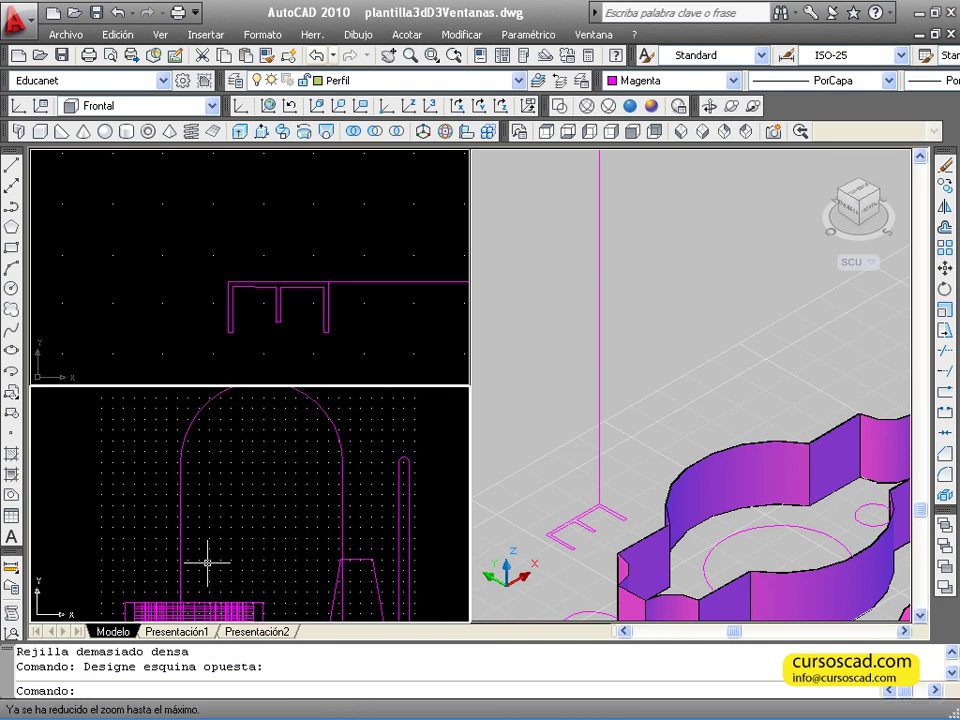
- Zoom the 3D viewport onto the vertical pole and the E profile at its foot
left_click(530, 445)
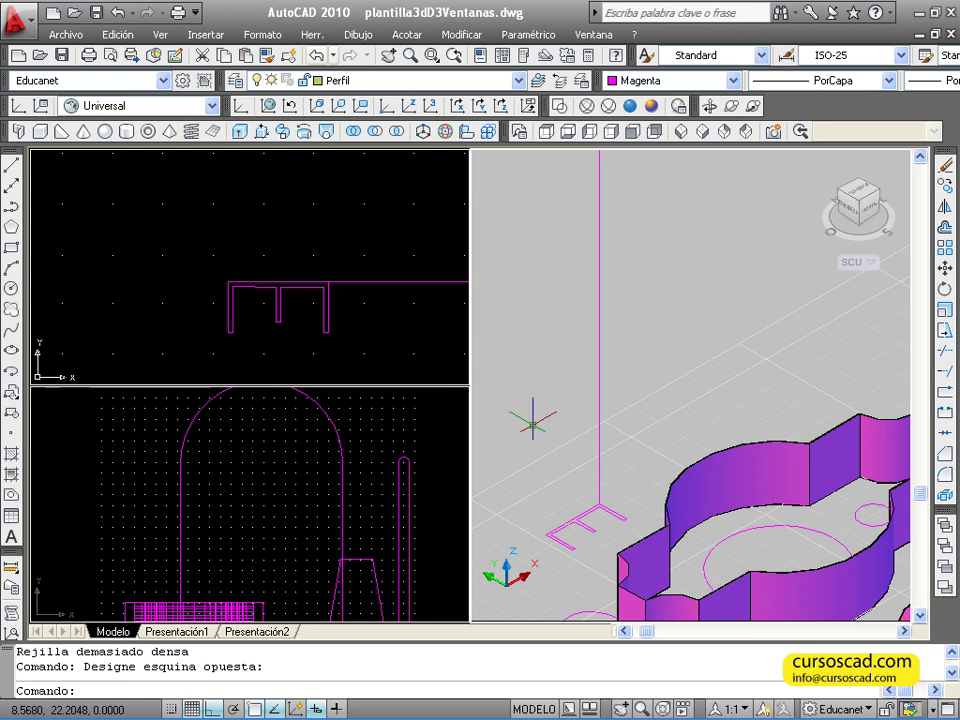
scroll(553, 400, "down", 3)
scroll(572, 510, "up", 1)
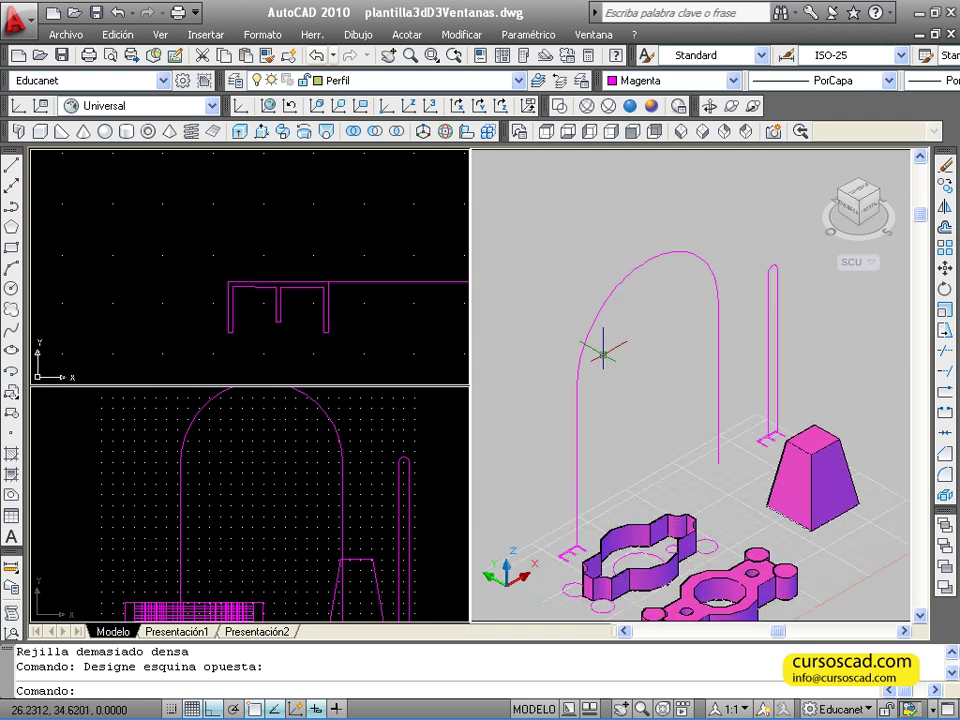
left_click(327, 360)
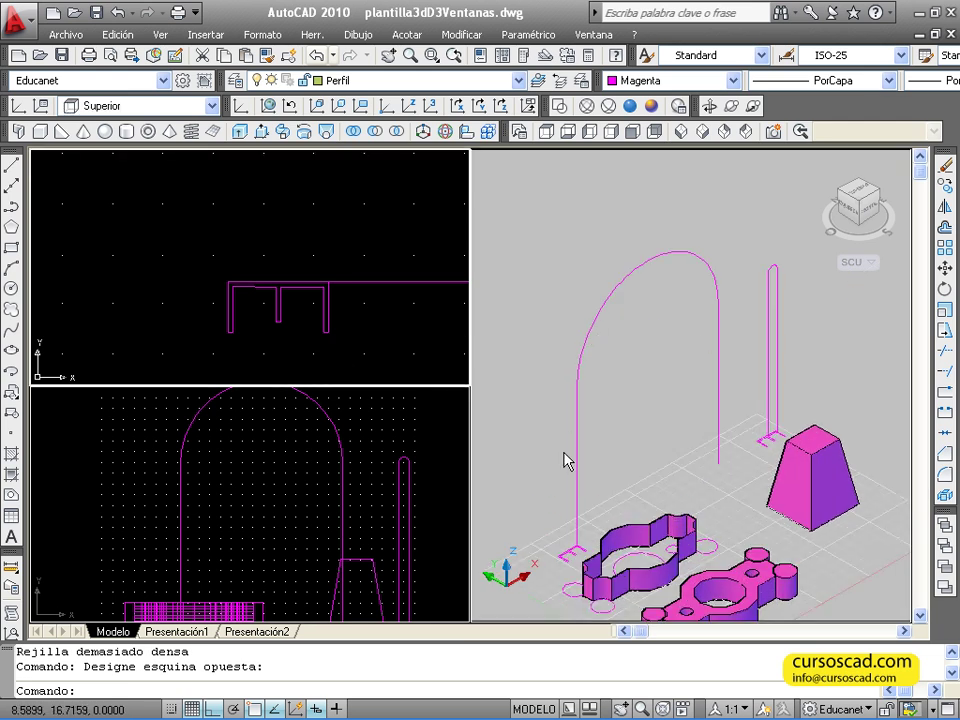
left_click(400, 332)
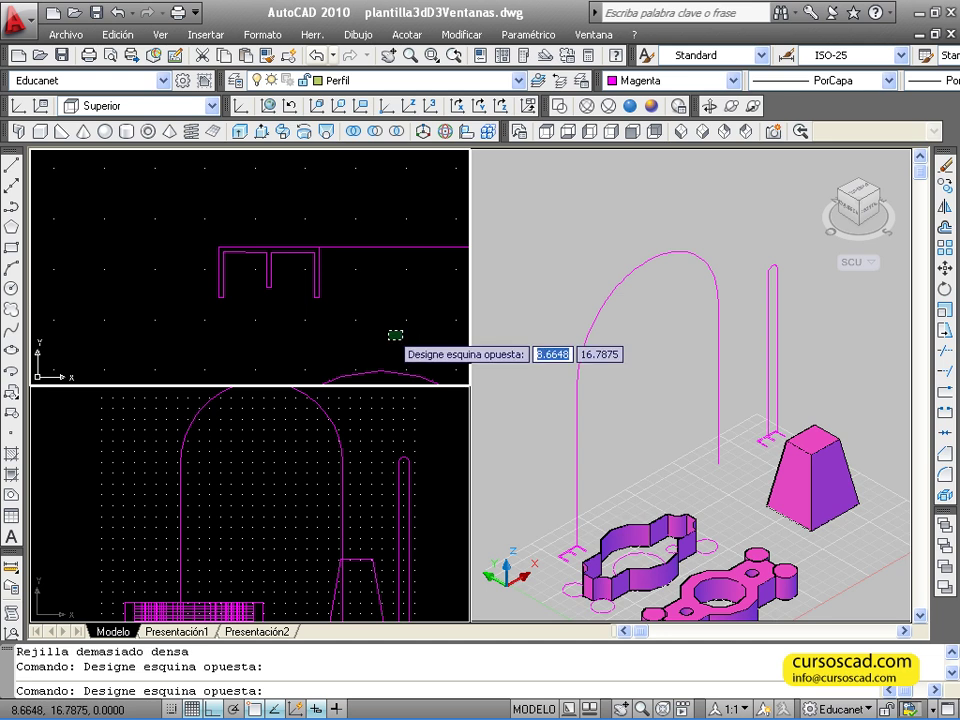
left_click(396, 336)
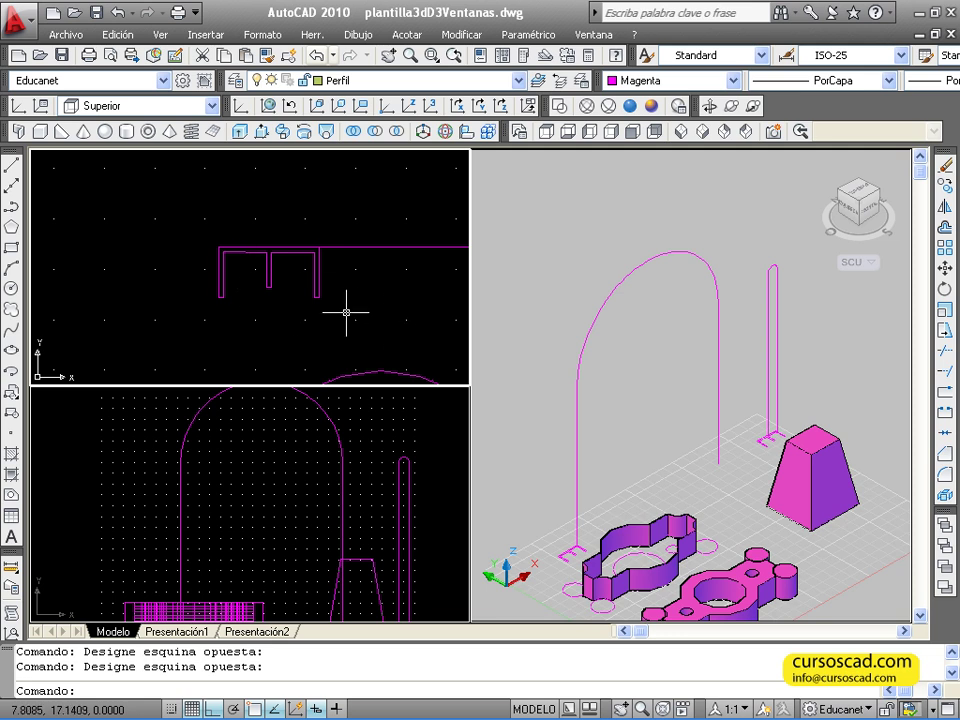
left_click(604, 343)
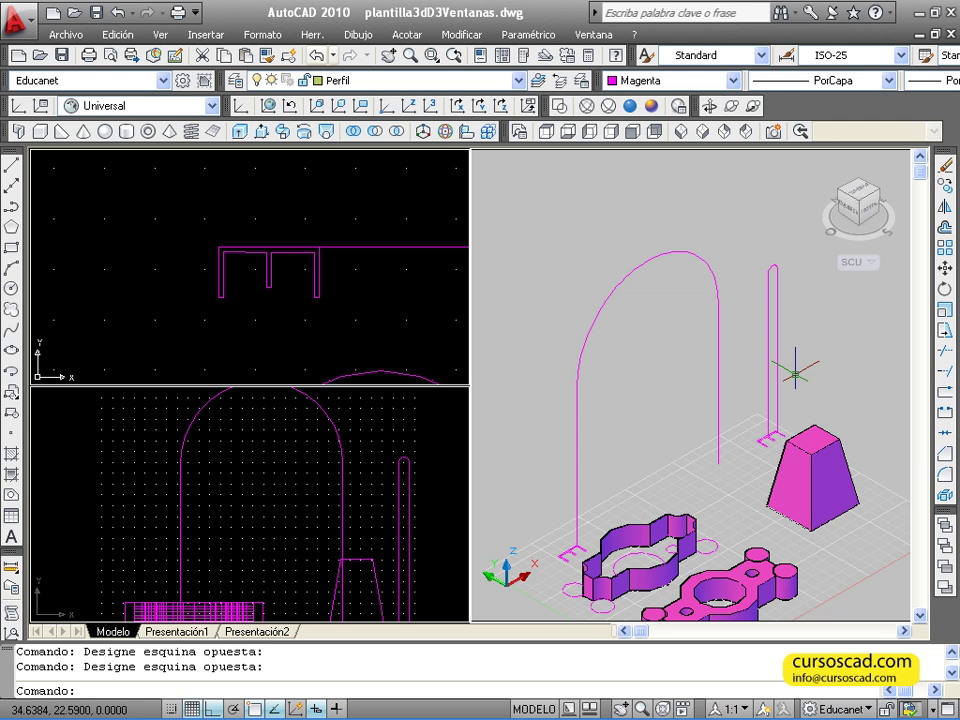
scroll(795, 374, "up", 5)
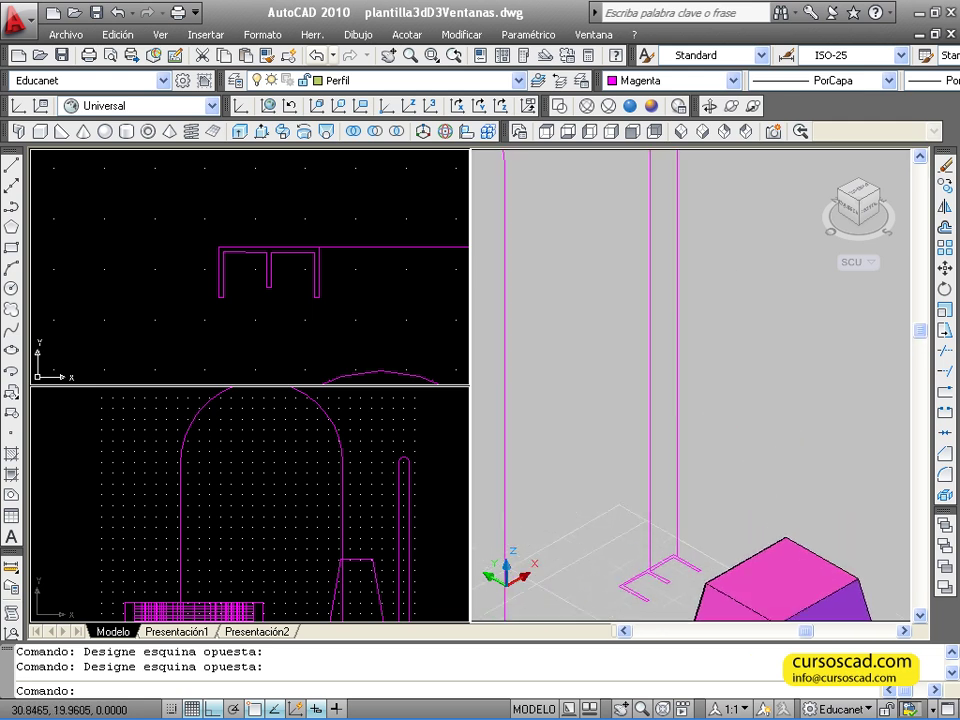
left_click(240, 131)
left_click(648, 580)
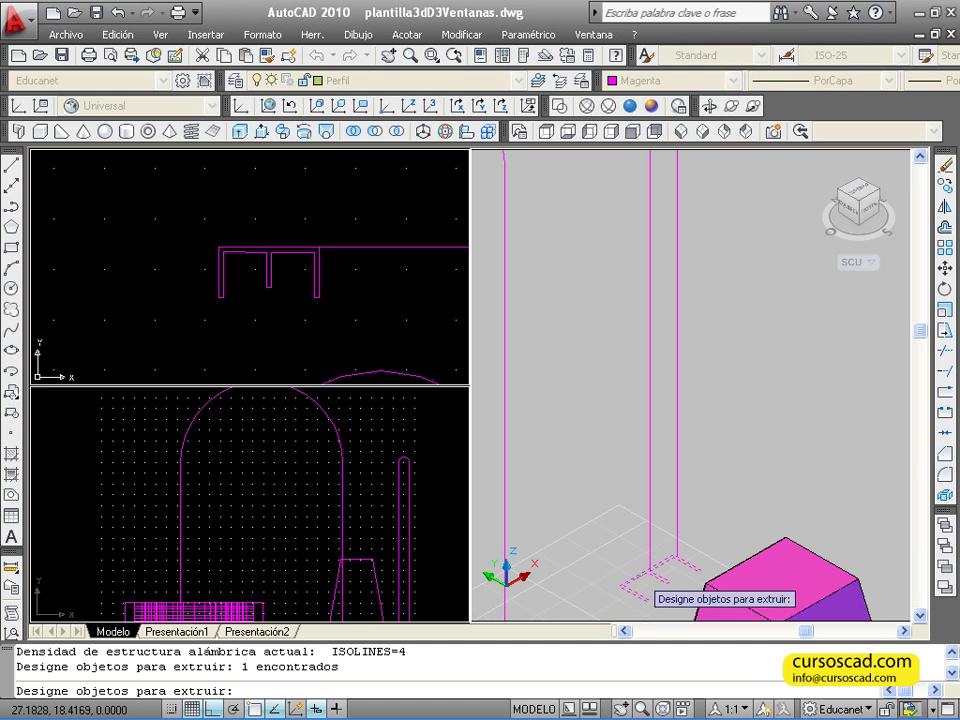
key("Return")
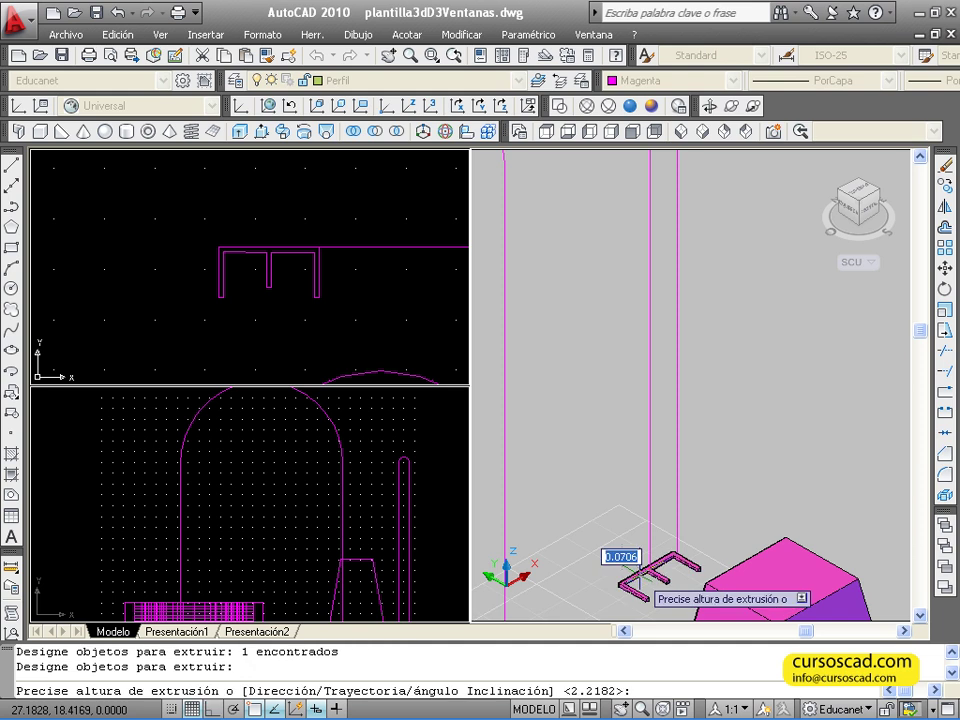
type("t")
key("Return")
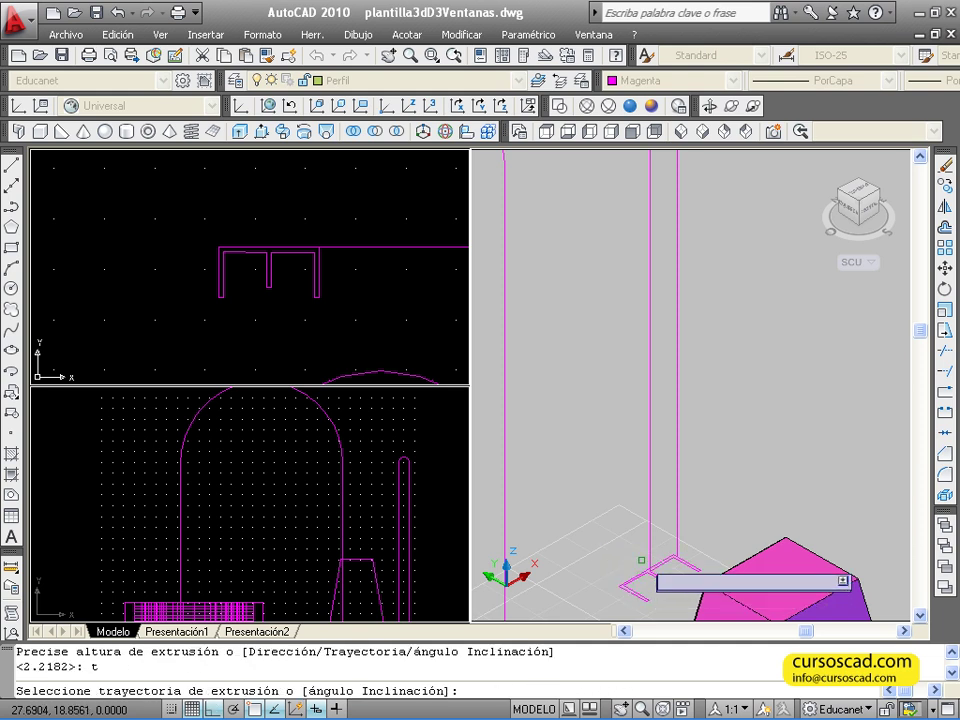
left_click(649, 527)
scroll(626, 369, "down", 3)
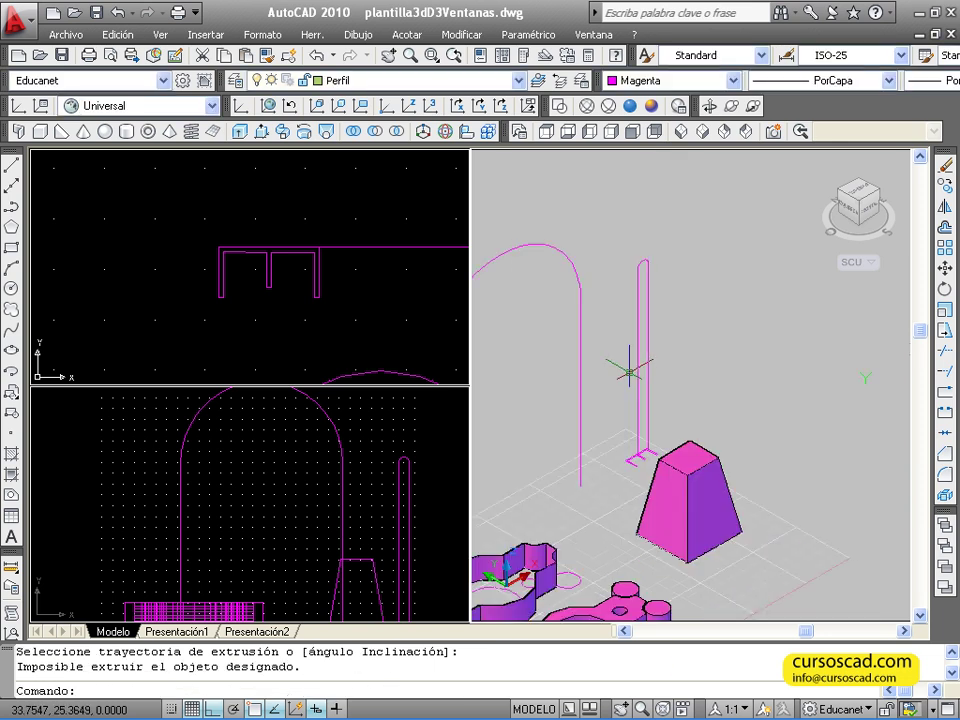
scroll(615, 415, "up", 3)
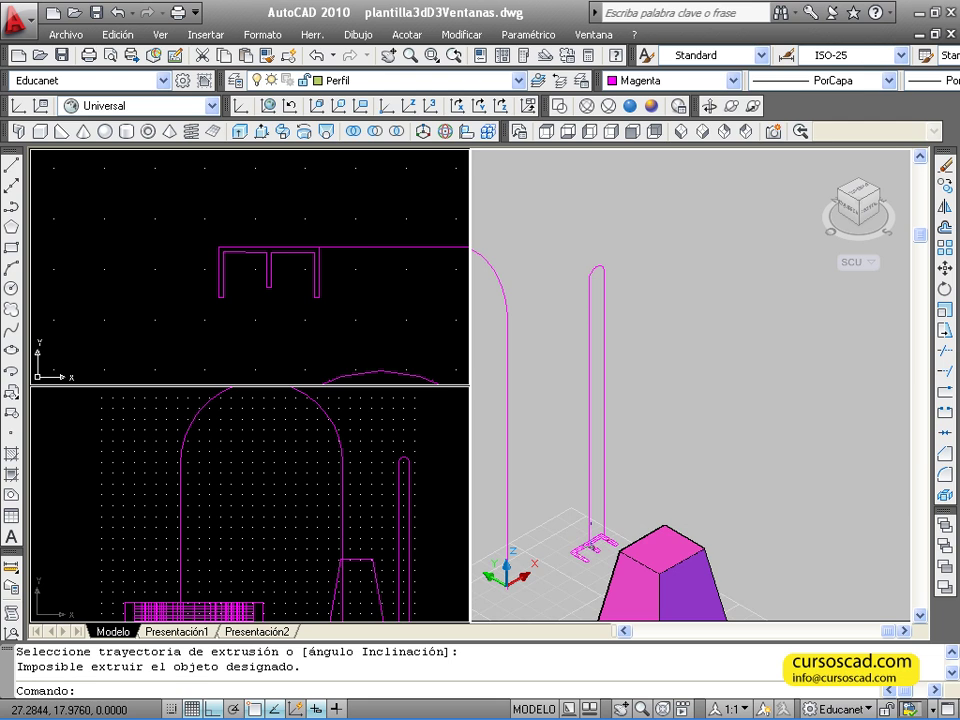
- Copy the E profile 15 units upward to the top of the pole
left_click(590, 548)
left_click(945, 187)
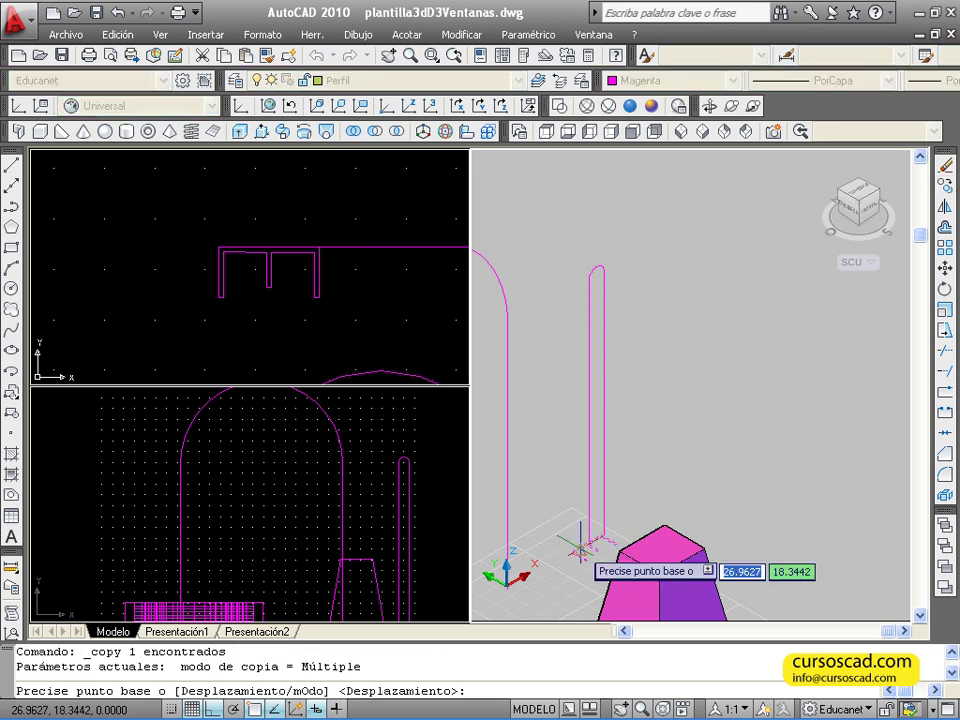
scroll(588, 540, "up", 2)
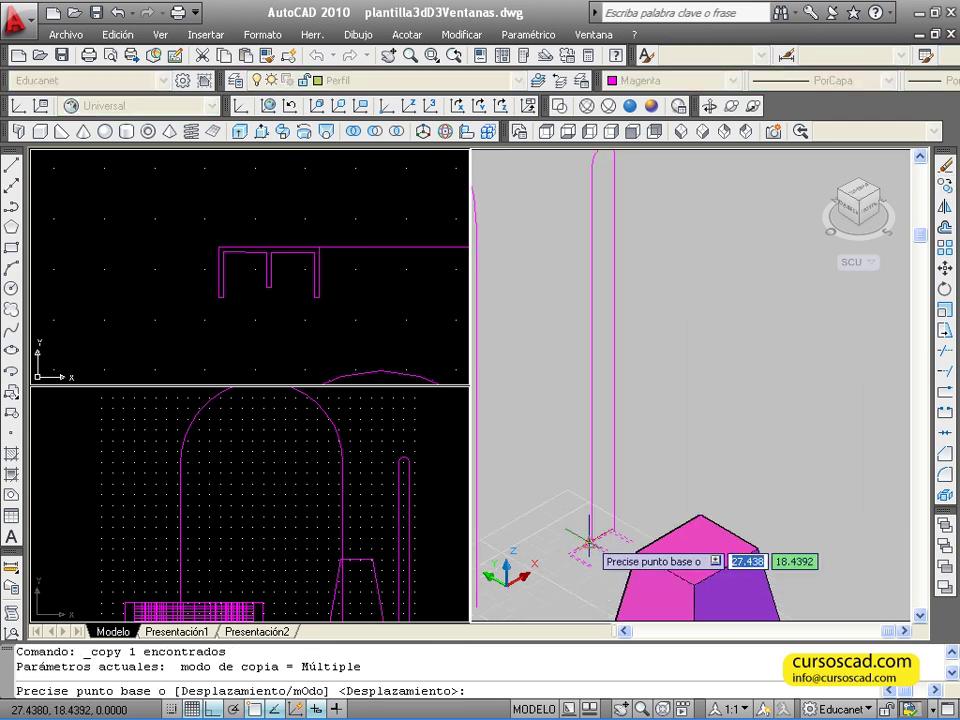
scroll(584, 536, "up", 3)
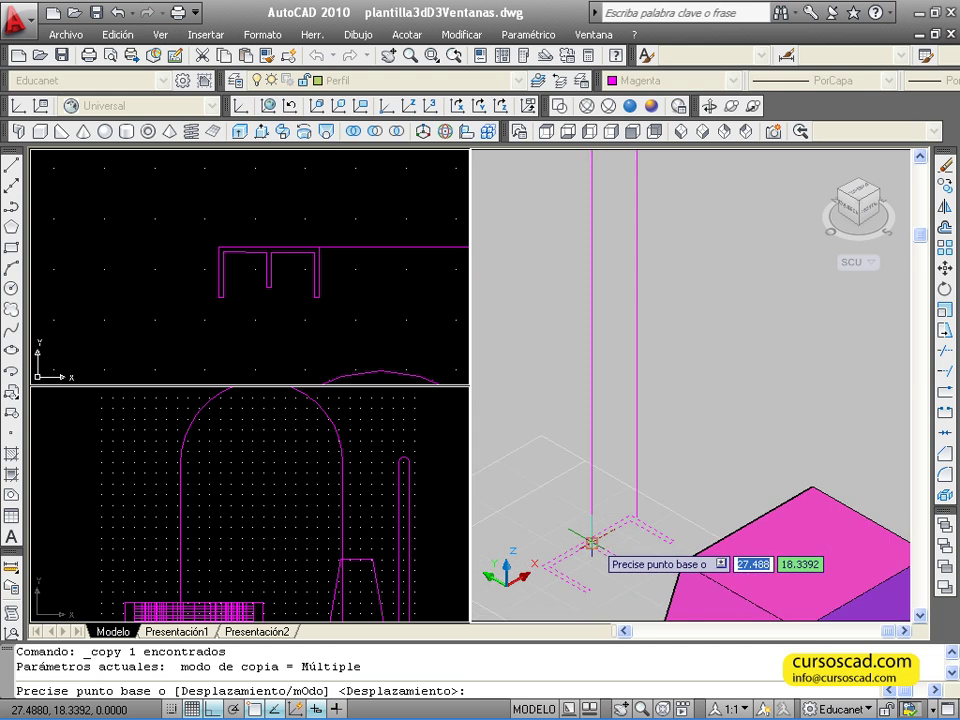
left_click(584, 536)
scroll(597, 398, "down", 3)
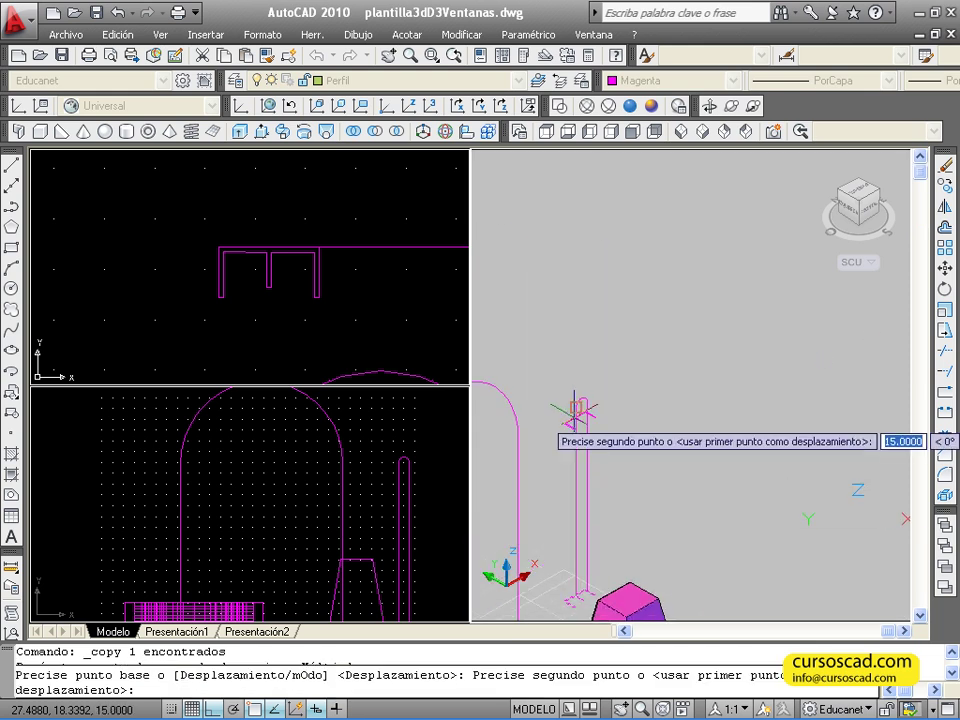
left_click(586, 366)
right_click(592, 366)
left_click(612, 365)
scroll(565, 430, "up", 2)
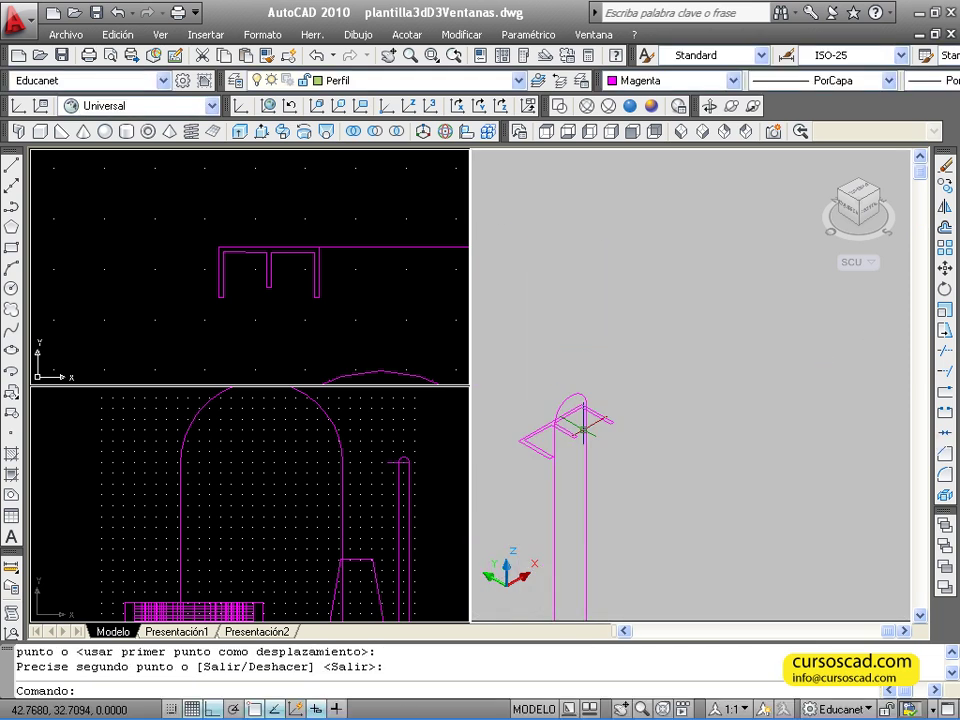
left_click(945, 289)
- Abandon the first rotation attempt and switch the UCS to the Frontal preset
left_click(543, 430)
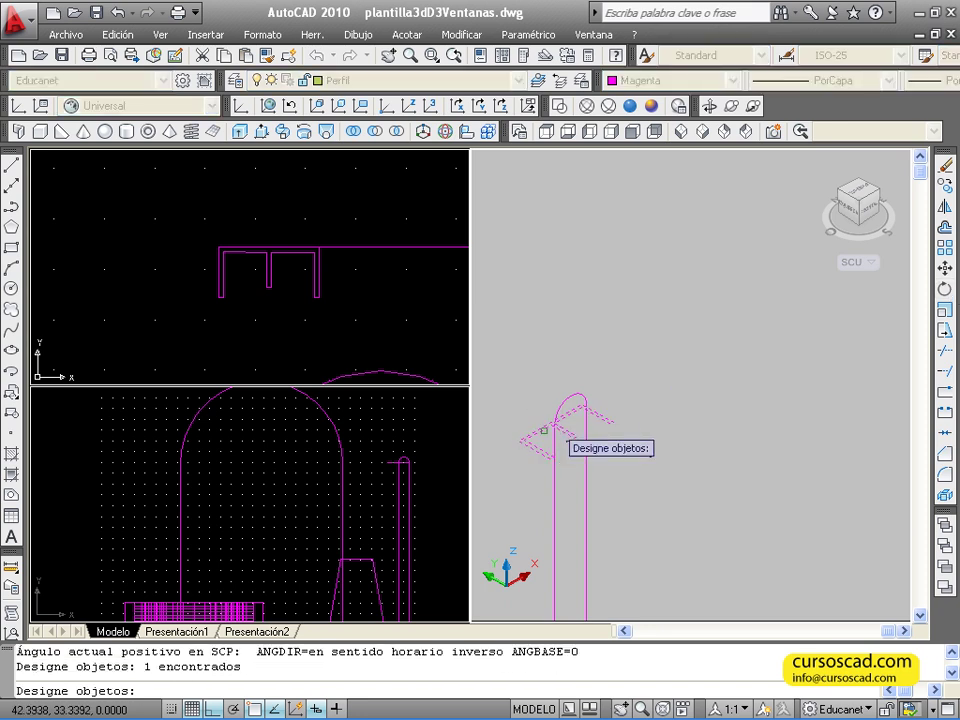
key("Return")
key("Escape")
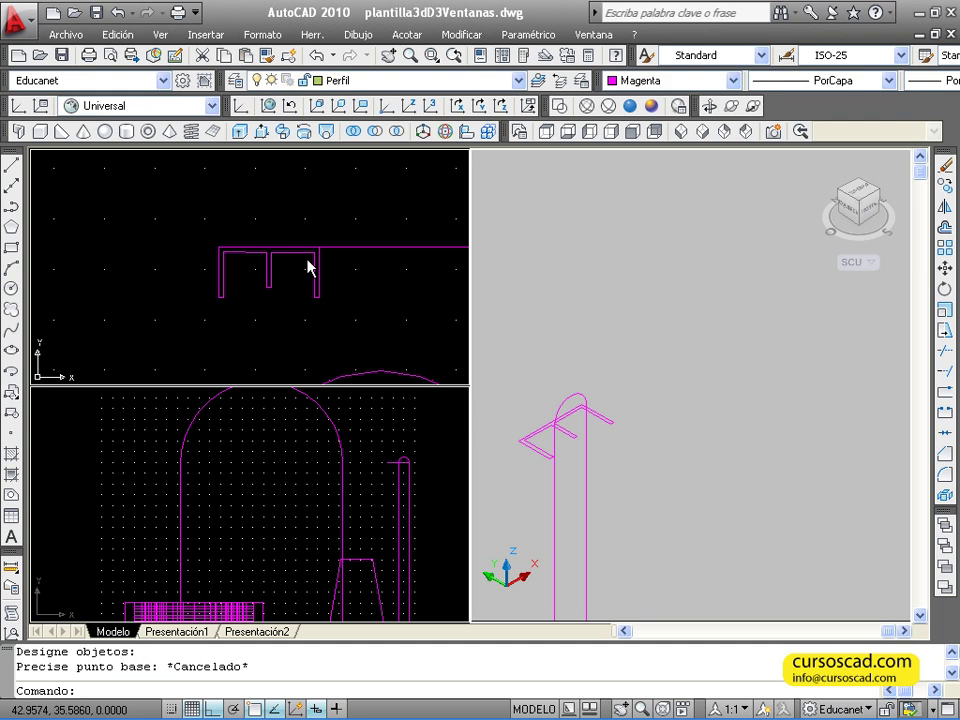
left_click(145, 105)
left_click(122, 189)
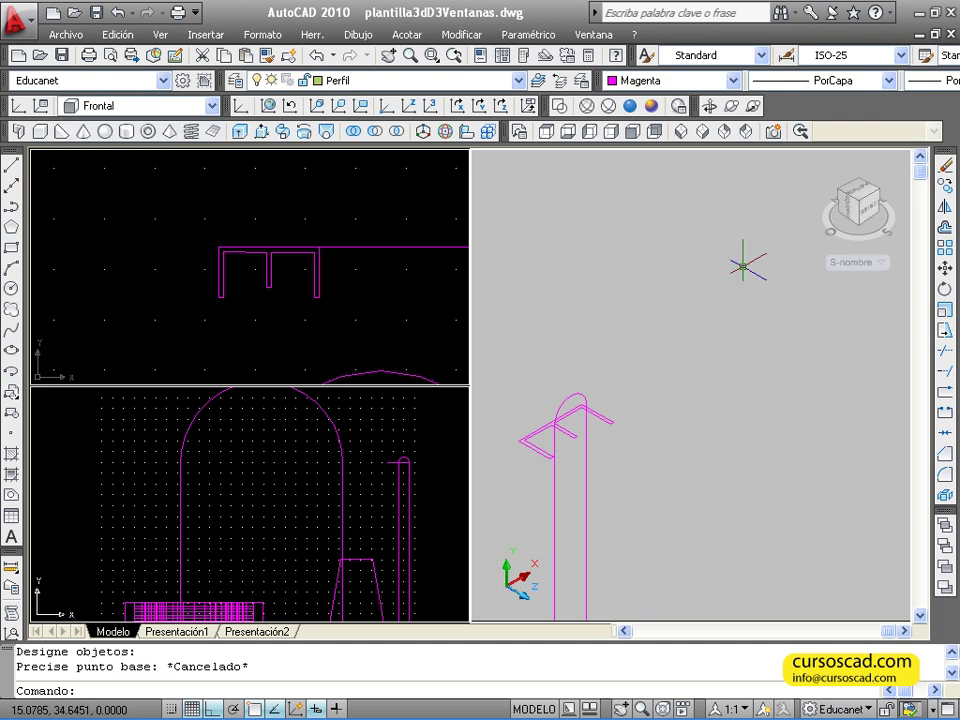
- Restart ROTATE and select the E profile at the pole's top
key("Return")
left_click(582, 424)
key("Return")
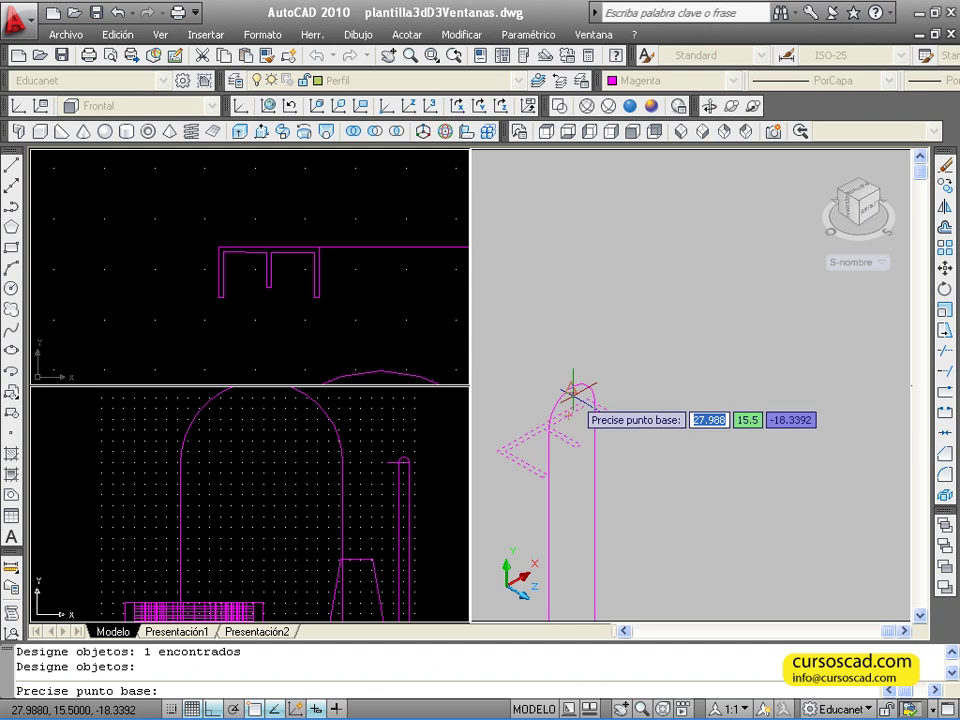
scroll(566, 417, "up", 4)
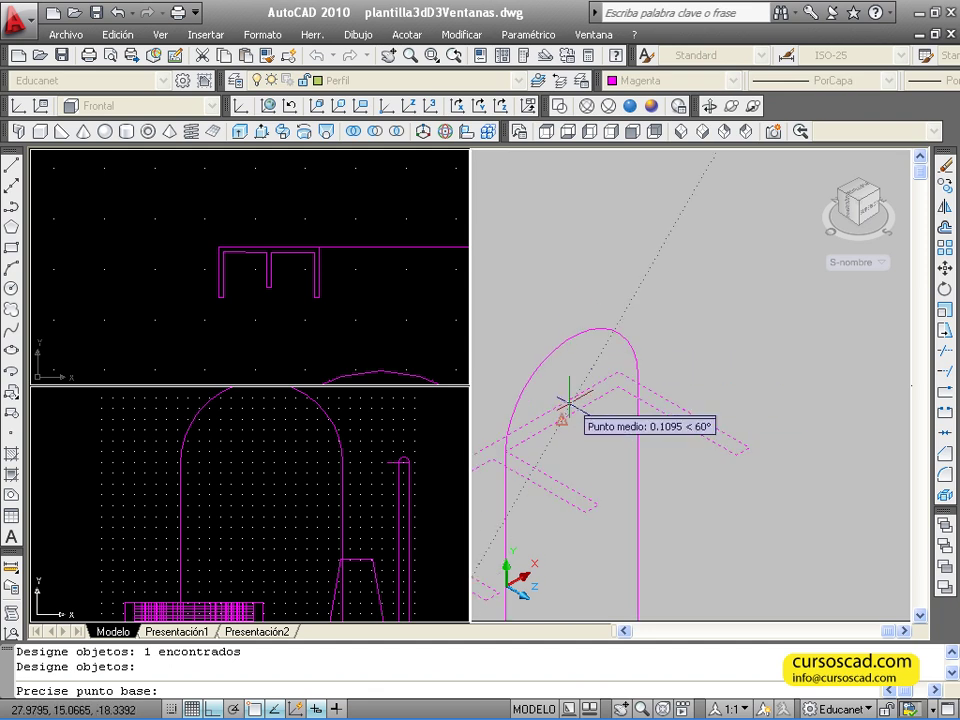
scroll(570, 410, "up", 3)
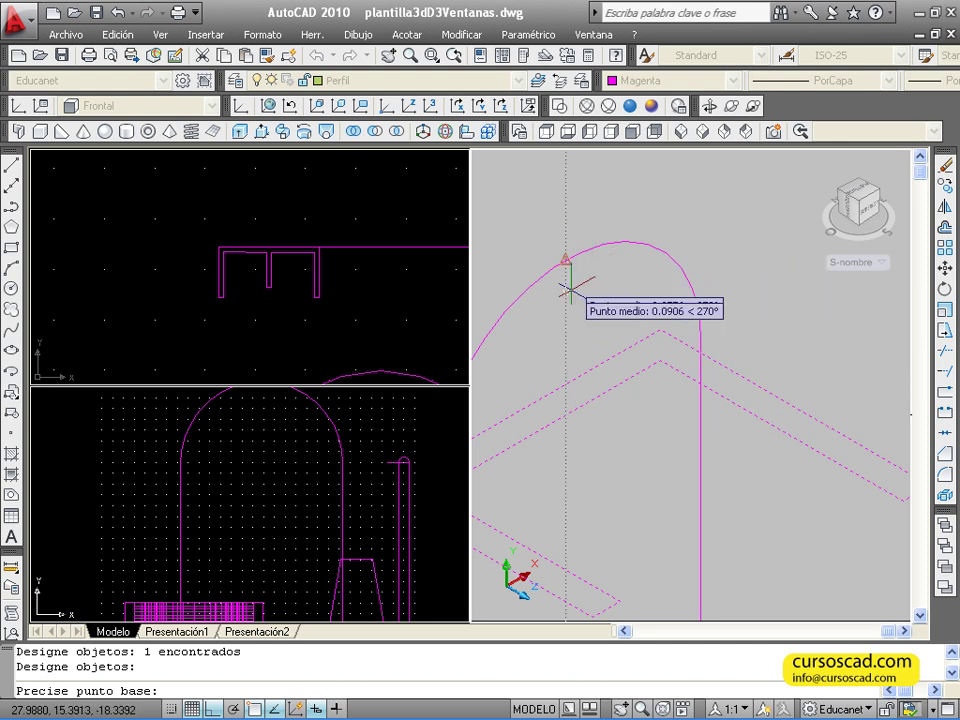
- Rotate a copy of the profile 270° about the arc's end point, keeping the original
left_click(570, 414)
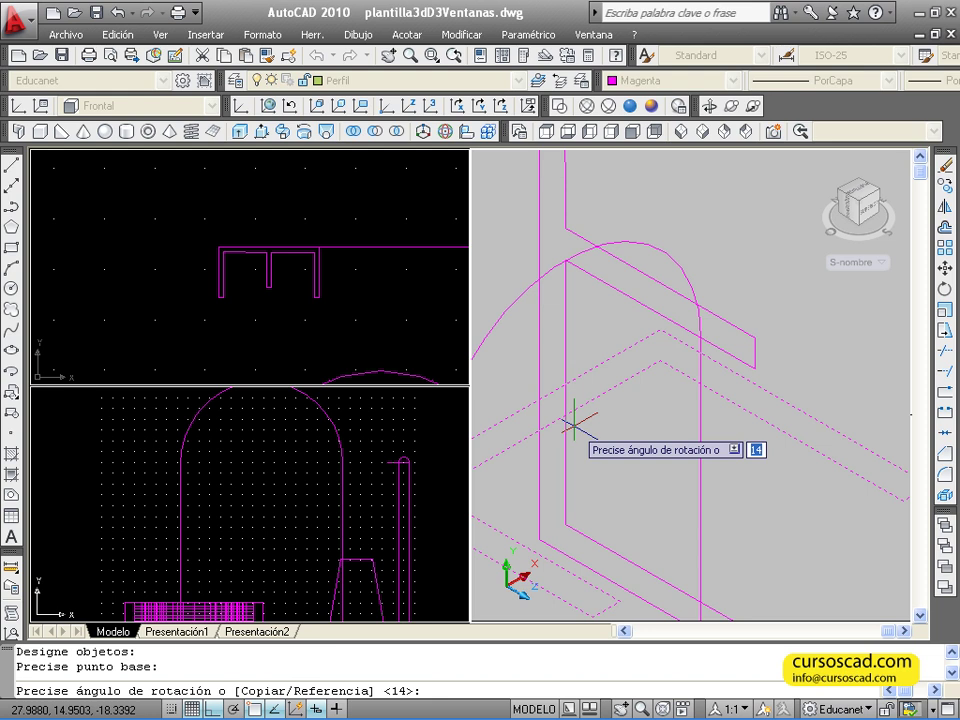
type("c")
key("Return")
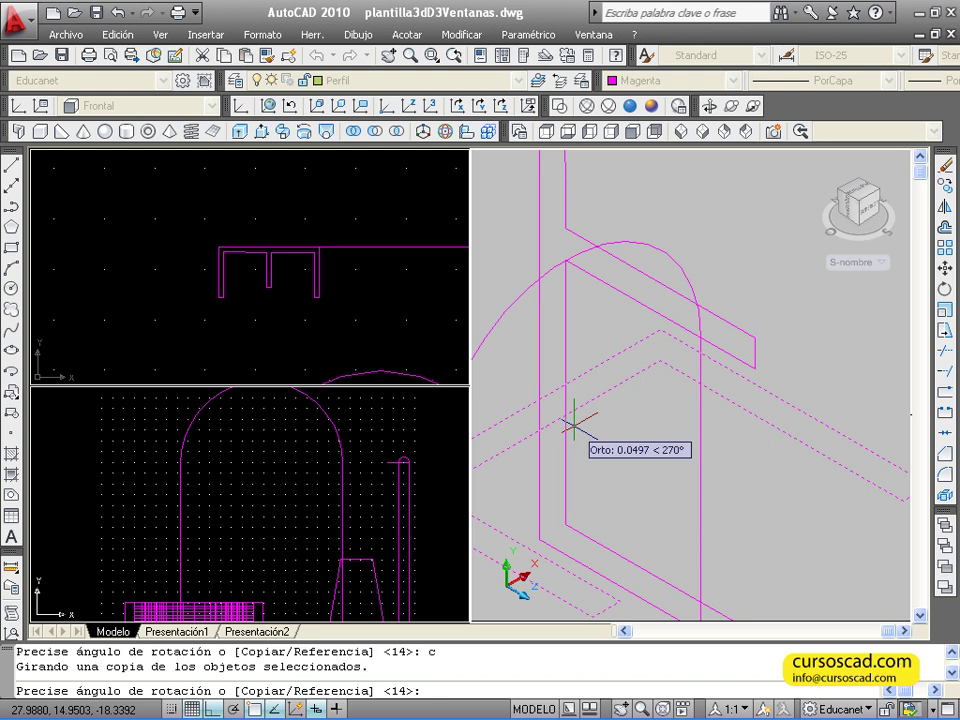
scroll(560, 425, "down", 4)
key("Return")
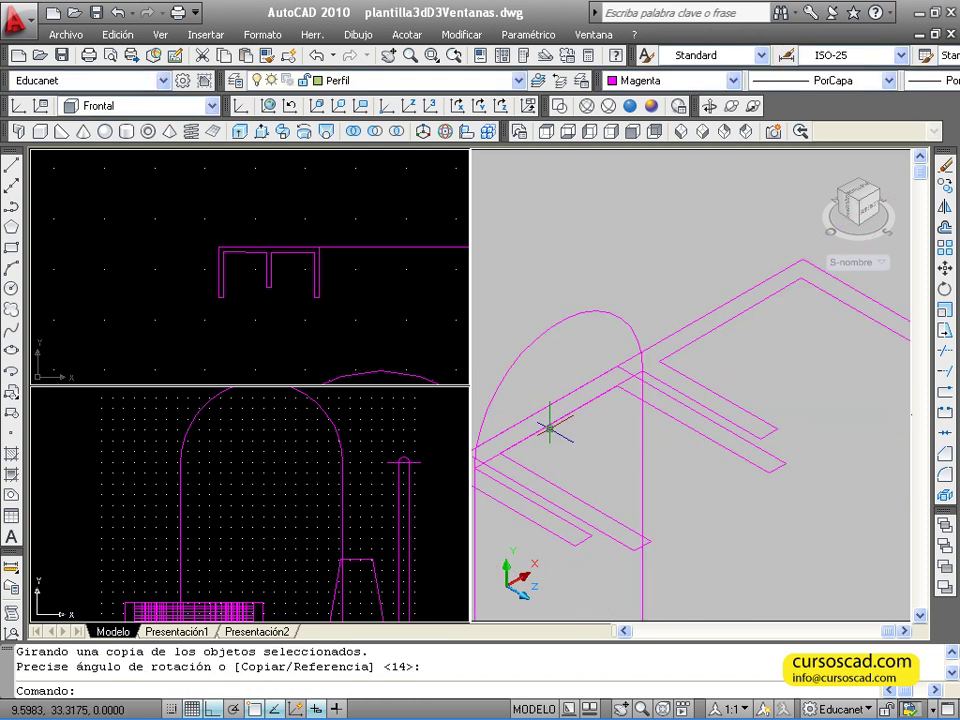
scroll(549, 428, "down", 2)
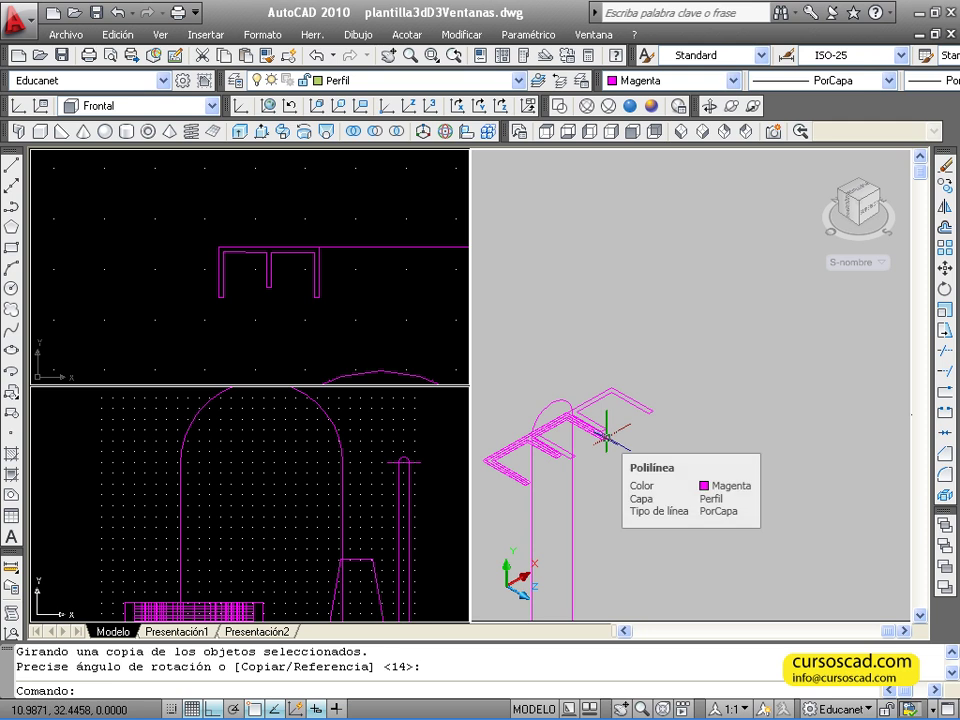
middle_click_drag(500, 470, 528, 438)
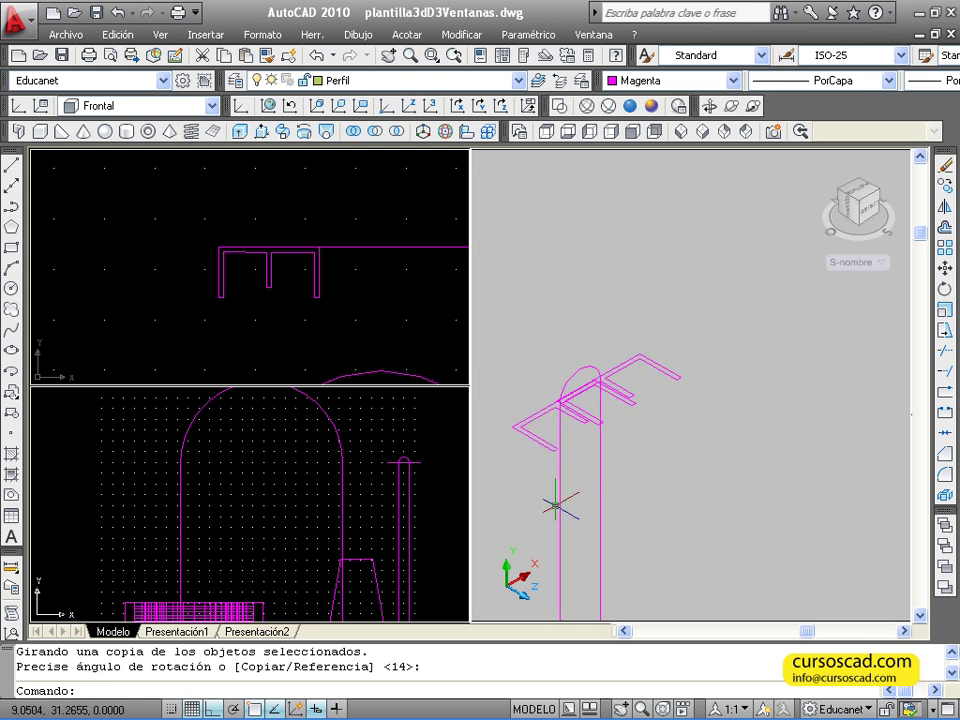
scroll(653, 411, "up", 3)
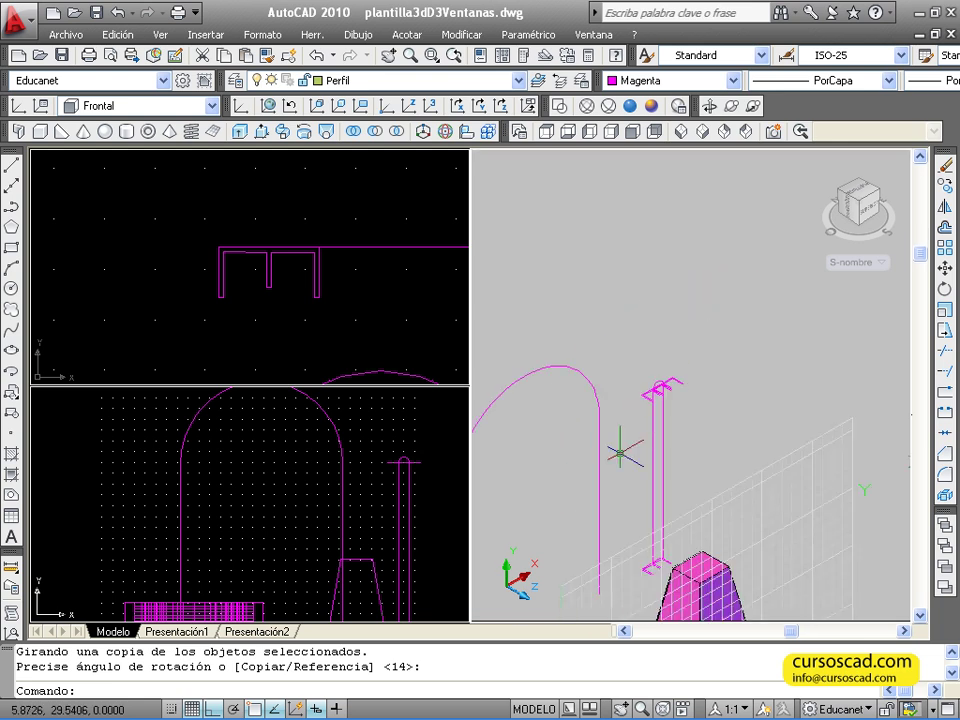